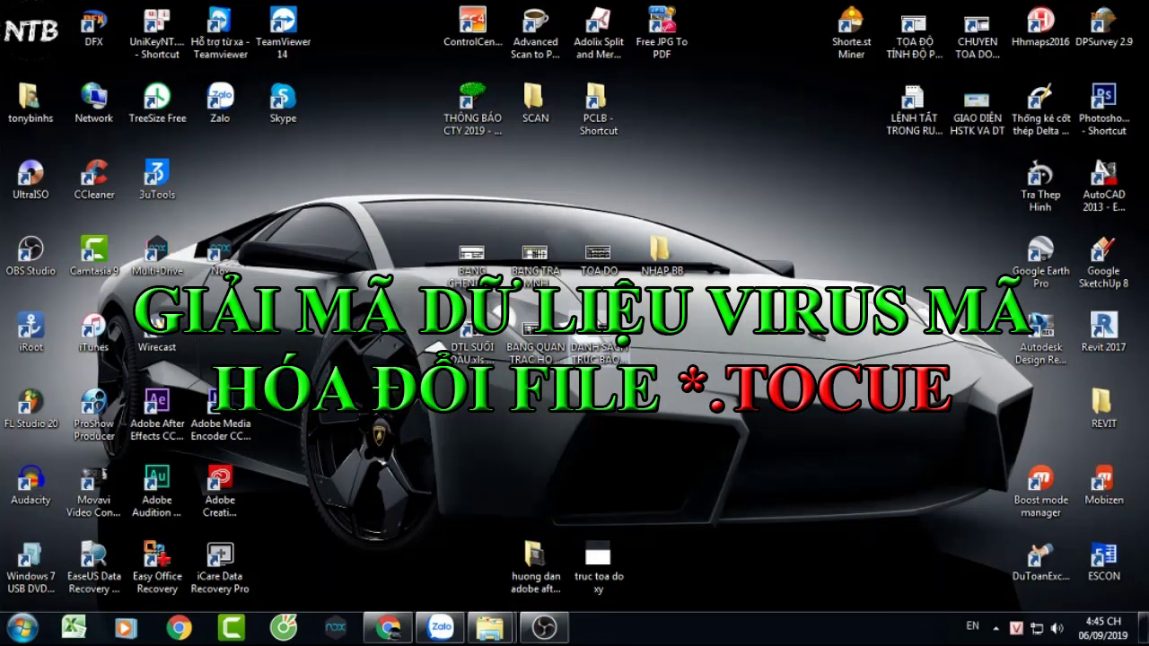
{"action": "right_click", "coordinate": [783, 580]}
{"action": "right_click", "coordinate": [835, 352]}
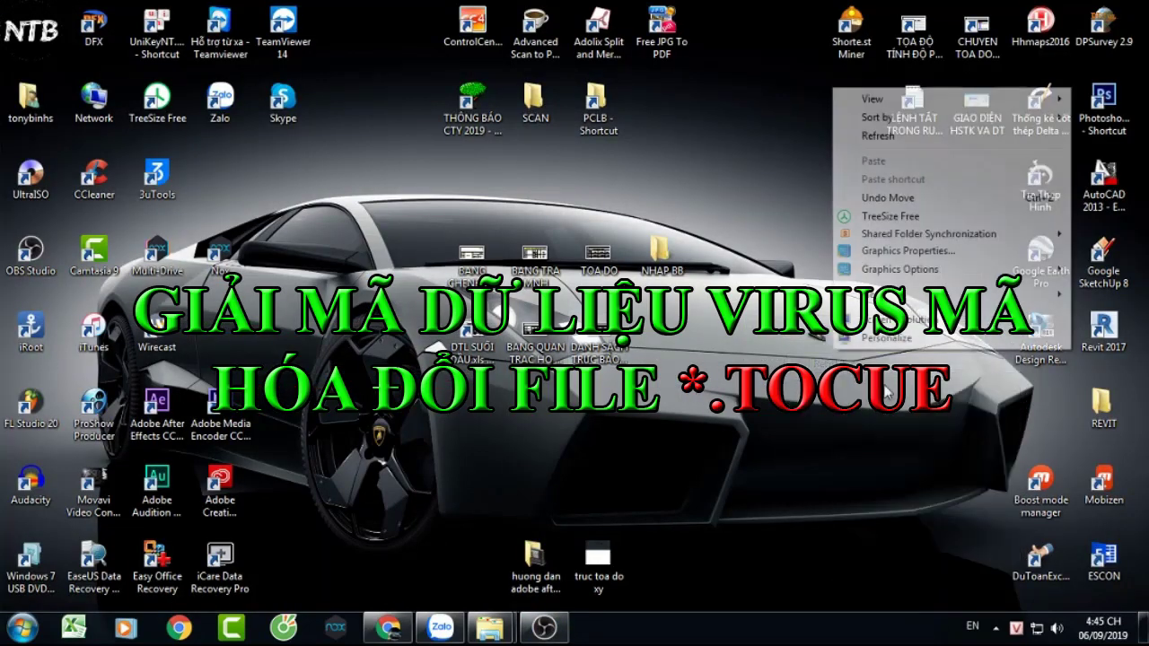
{"action": "left_click", "coordinate": [884, 135]}
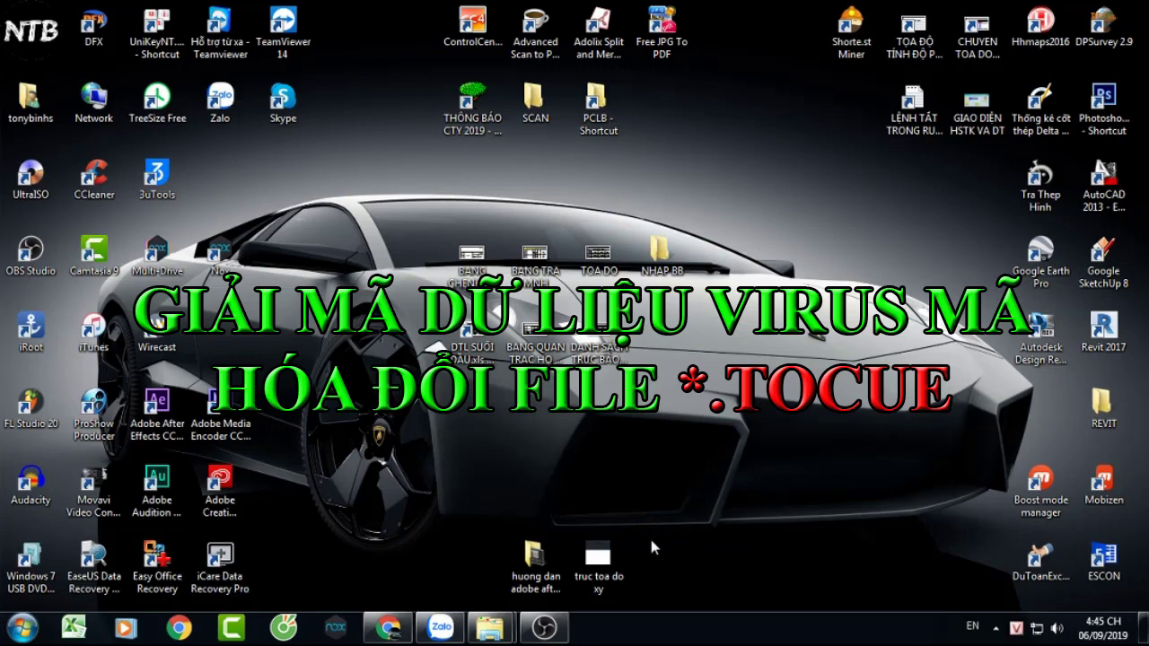
Close the open SCTX 2019 and CONG VAN DI folder windows
{"action": "mouse_move", "coordinate": [492, 631]}
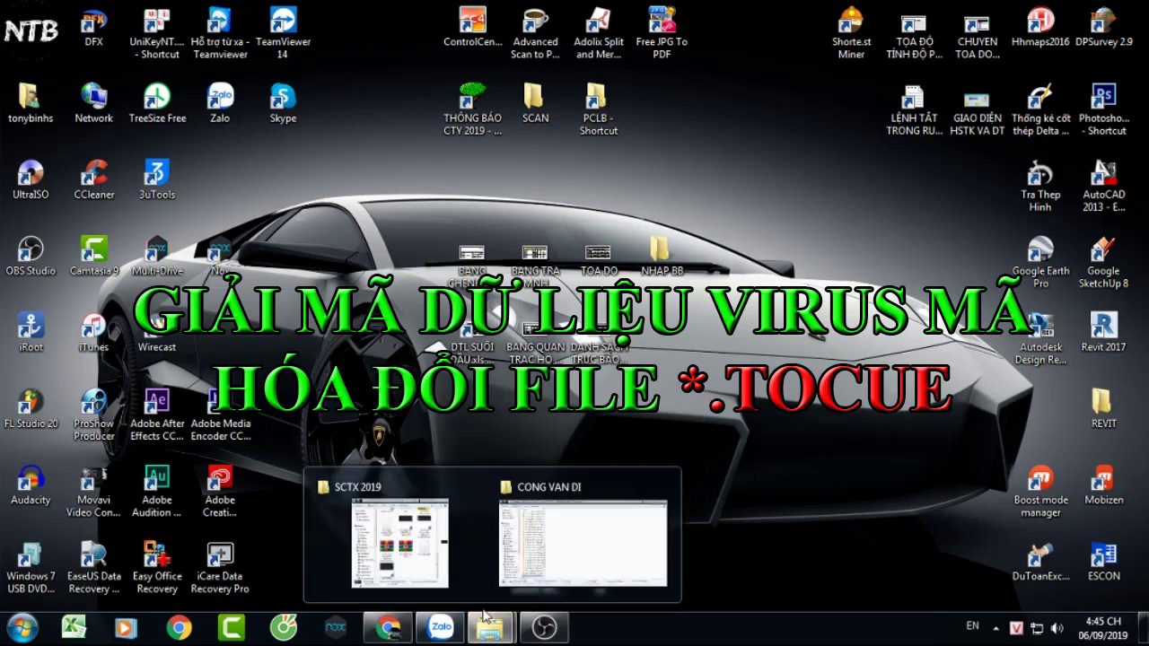
{"action": "left_click", "coordinate": [476, 487]}
{"action": "left_click", "coordinate": [565, 486]}
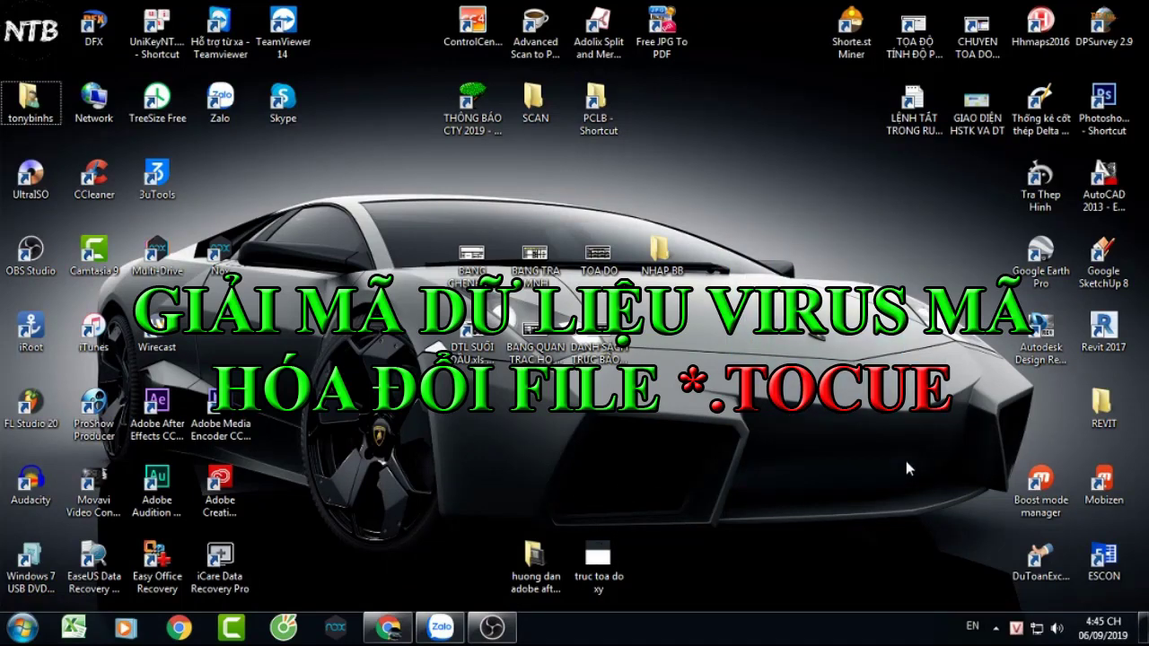
Open a maximized file browser window and go to the folder G:\Decrypter\Decrypter .tocue
{"action": "key", "text": "super+e"}
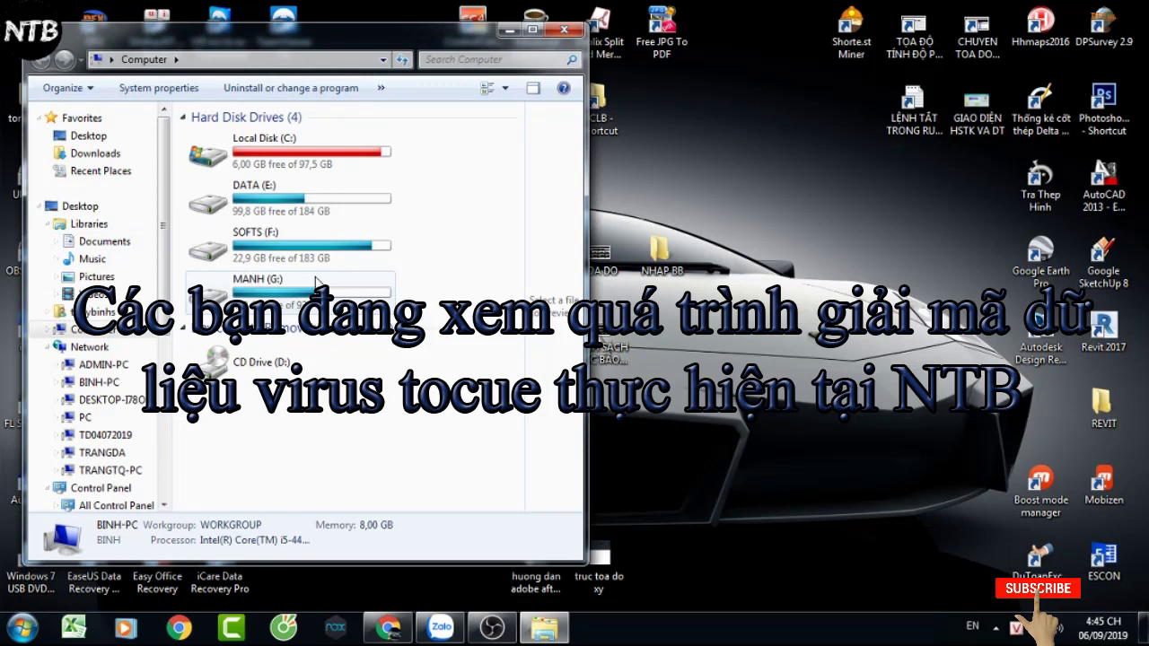
{"action": "key", "text": "super+Up"}
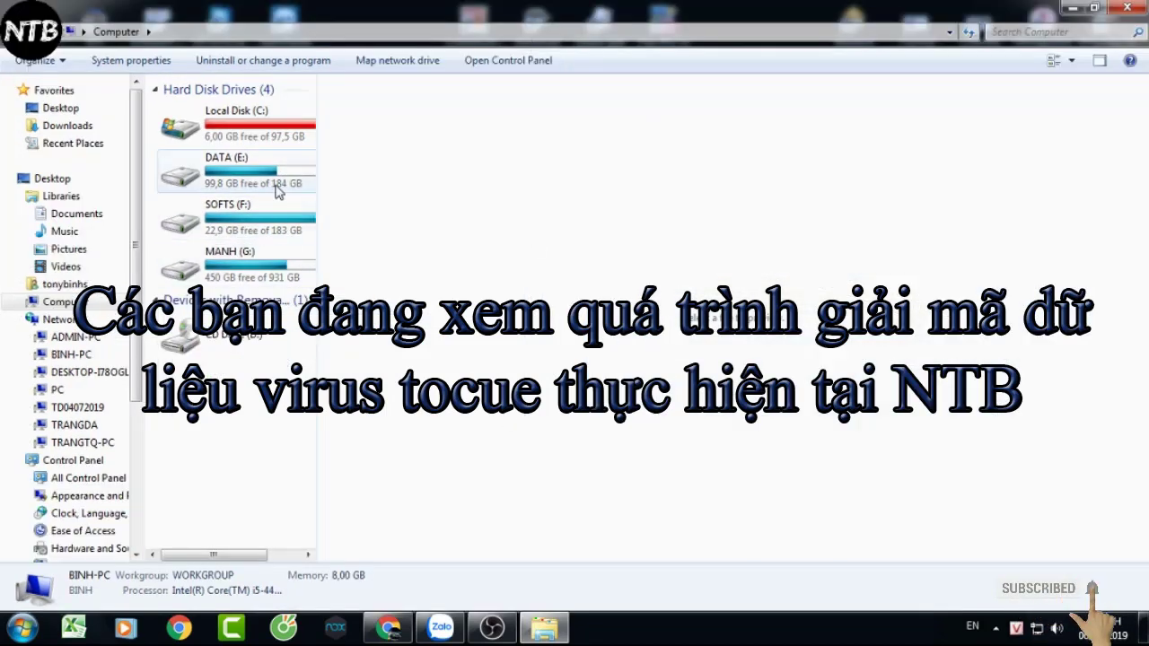
{"action": "double_click", "coordinate": [269, 268]}
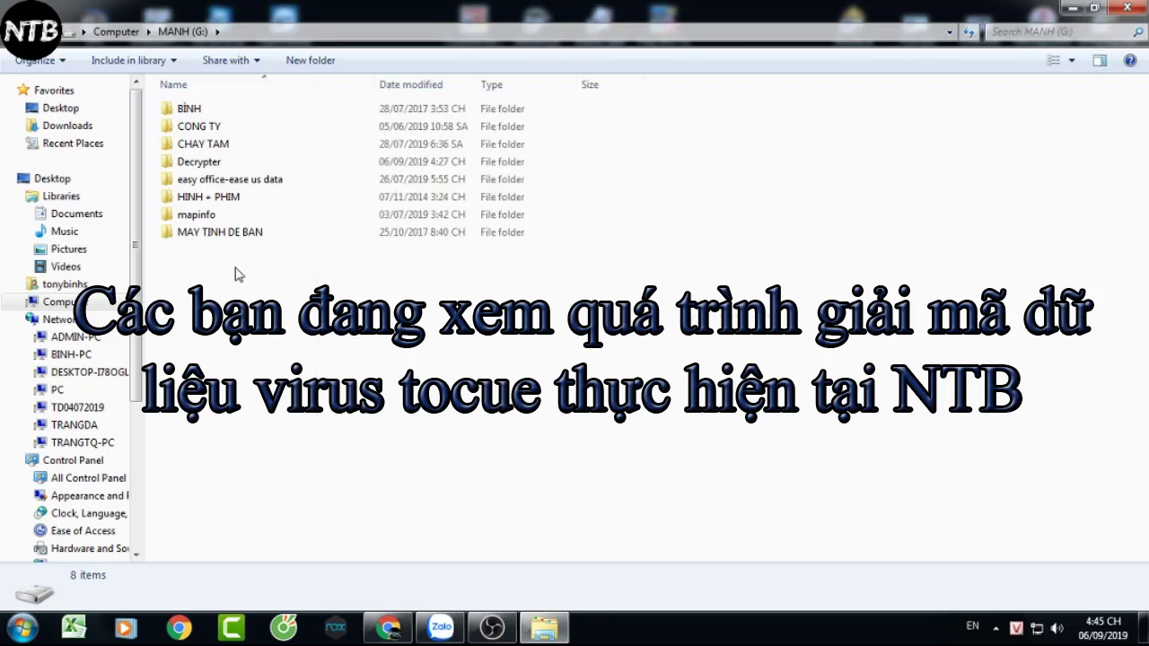
{"action": "double_click", "coordinate": [198, 162]}
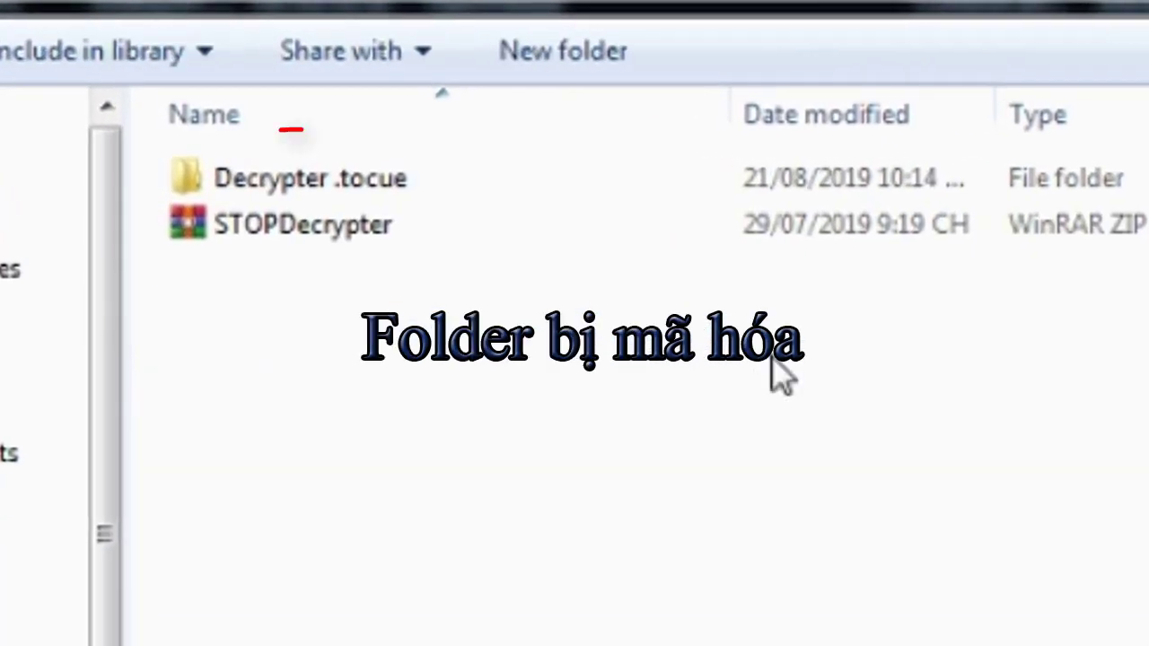
{"action": "double_click", "coordinate": [289, 183]}
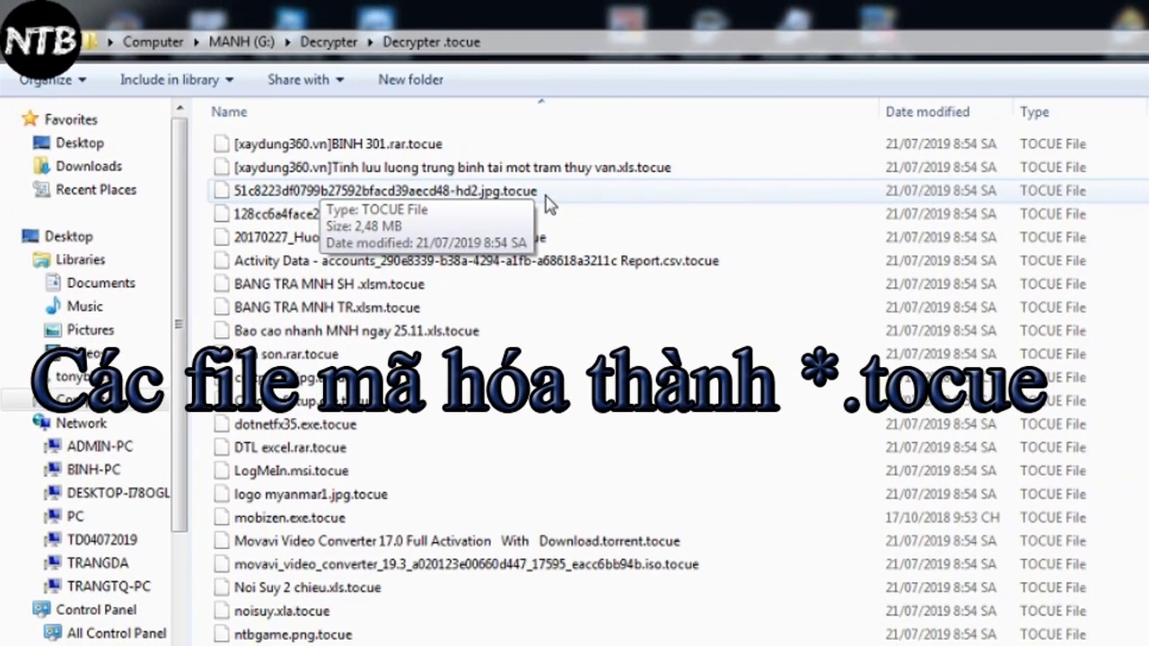
Look through the encrypted files in the Decrypter .tocue folder and check their names and .tocue extensions
{"action": "left_click", "coordinate": [409, 147]}
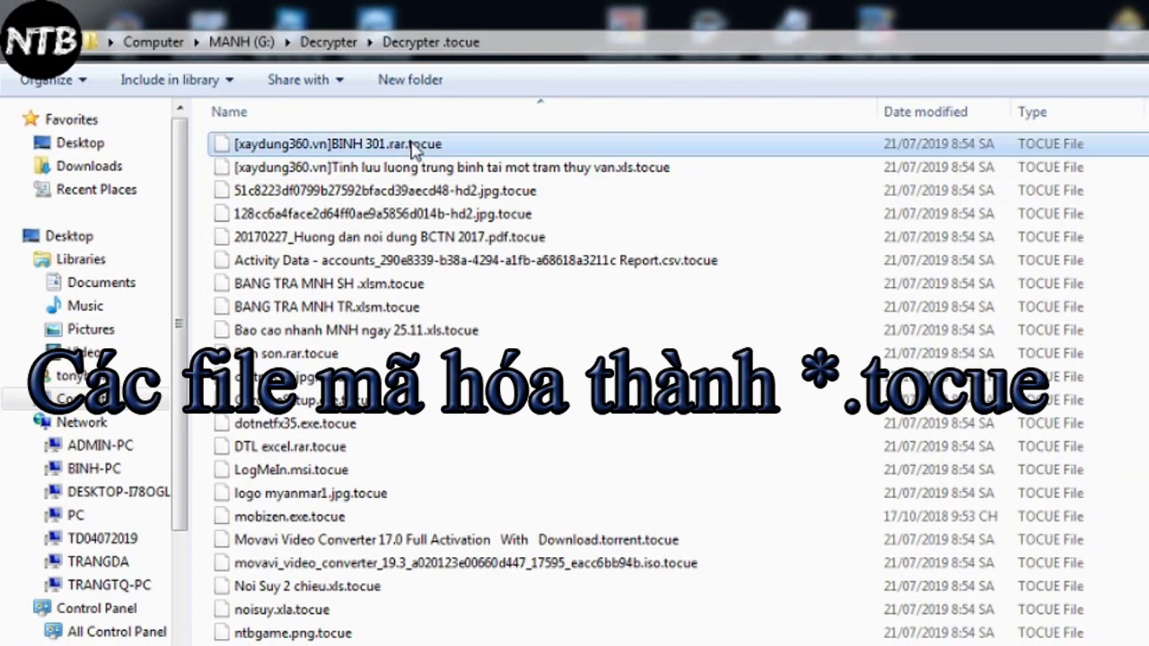
{"action": "left_click", "coordinate": [485, 169]}
{"action": "left_click", "coordinate": [610, 192]}
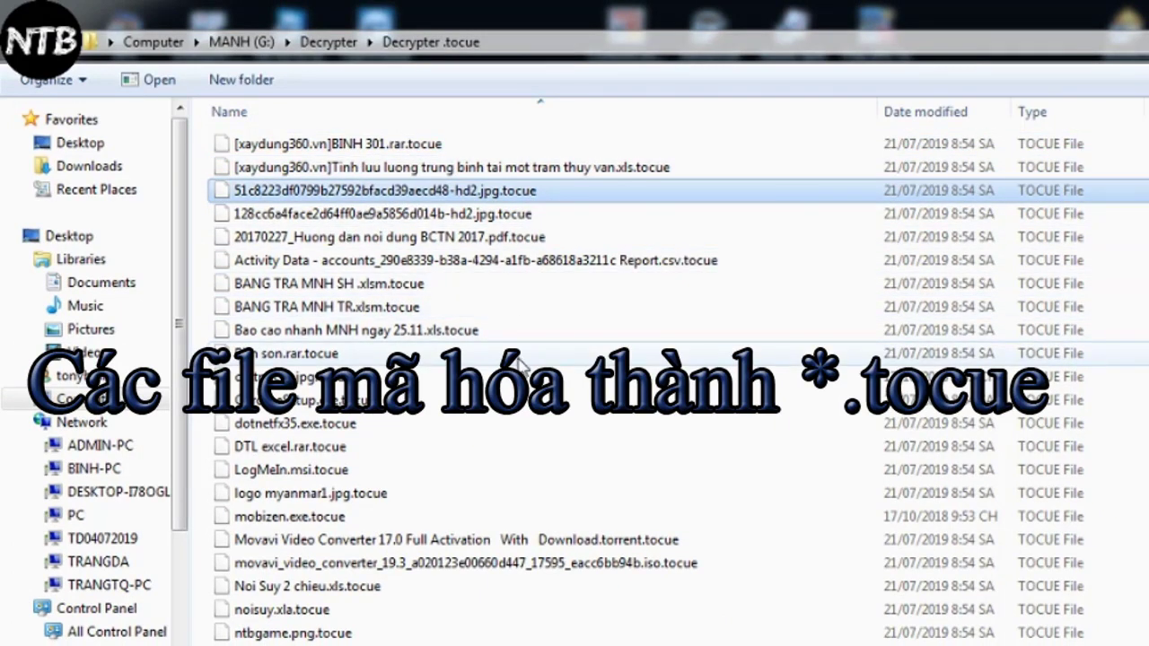
{"action": "scroll", "coordinate": [522, 364], "scroll_direction": "down", "scroll_amount": 4}
{"action": "scroll", "coordinate": [485, 431], "scroll_direction": "up", "scroll_amount": 2}
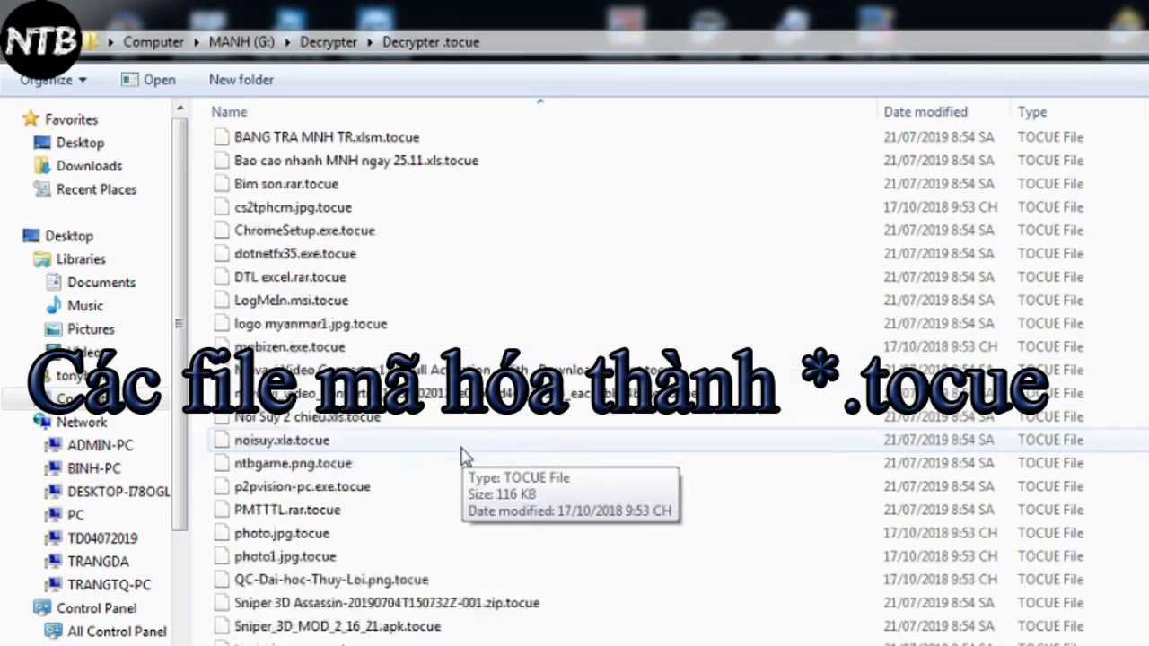
{"action": "scroll", "coordinate": [462, 454], "scroll_direction": "up", "scroll_amount": 3}
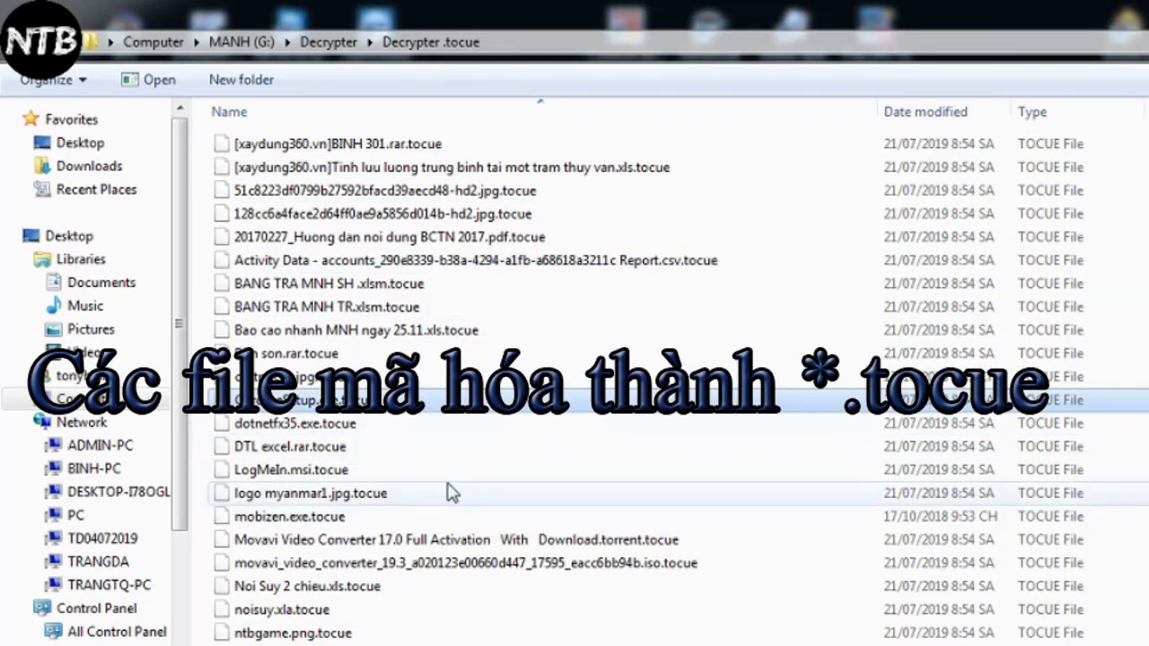
{"action": "left_click", "coordinate": [539, 563]}
{"action": "scroll", "coordinate": [539, 566], "scroll_direction": "down", "scroll_amount": 4}
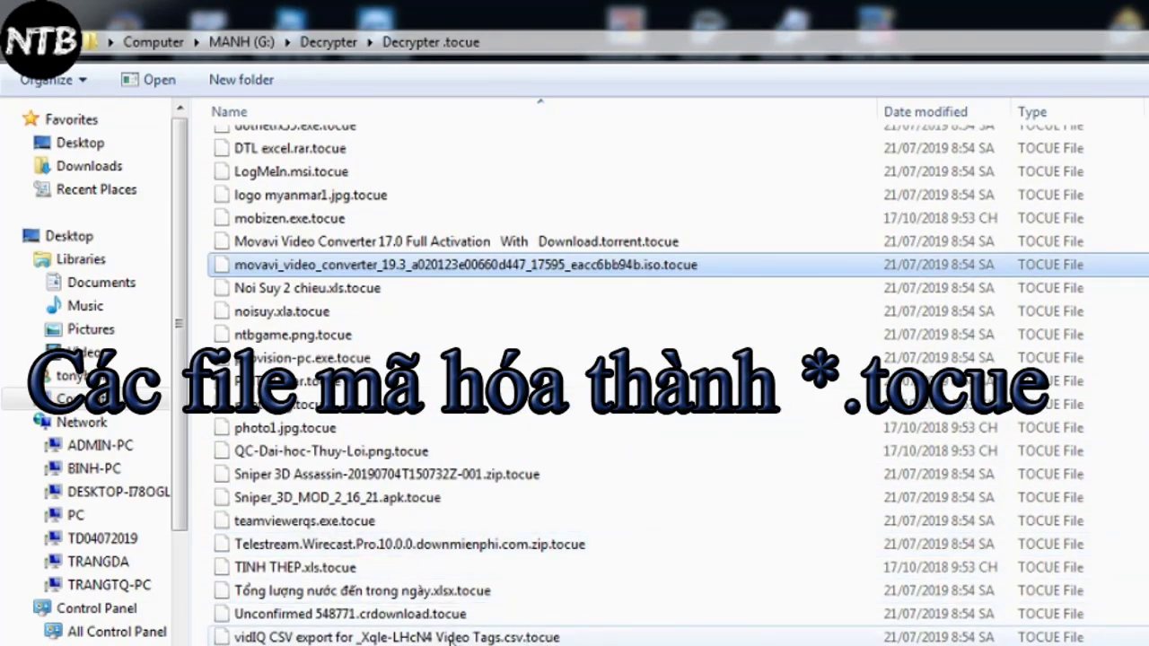
{"action": "scroll", "coordinate": [298, 554], "scroll_direction": "up", "scroll_amount": 3}
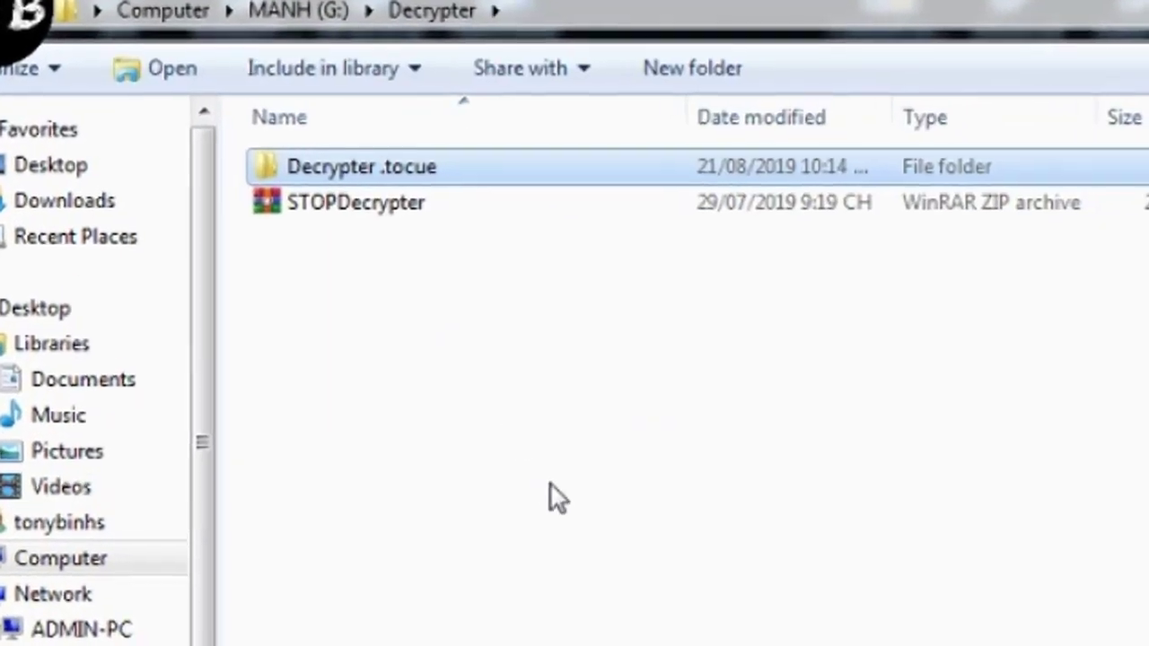
Extract the STOPDecrypter archive in G:\Decrypter into its own STOPDecrypter subfolder
{"action": "left_click", "coordinate": [287, 165]}
{"action": "right_click", "coordinate": [373, 202]}
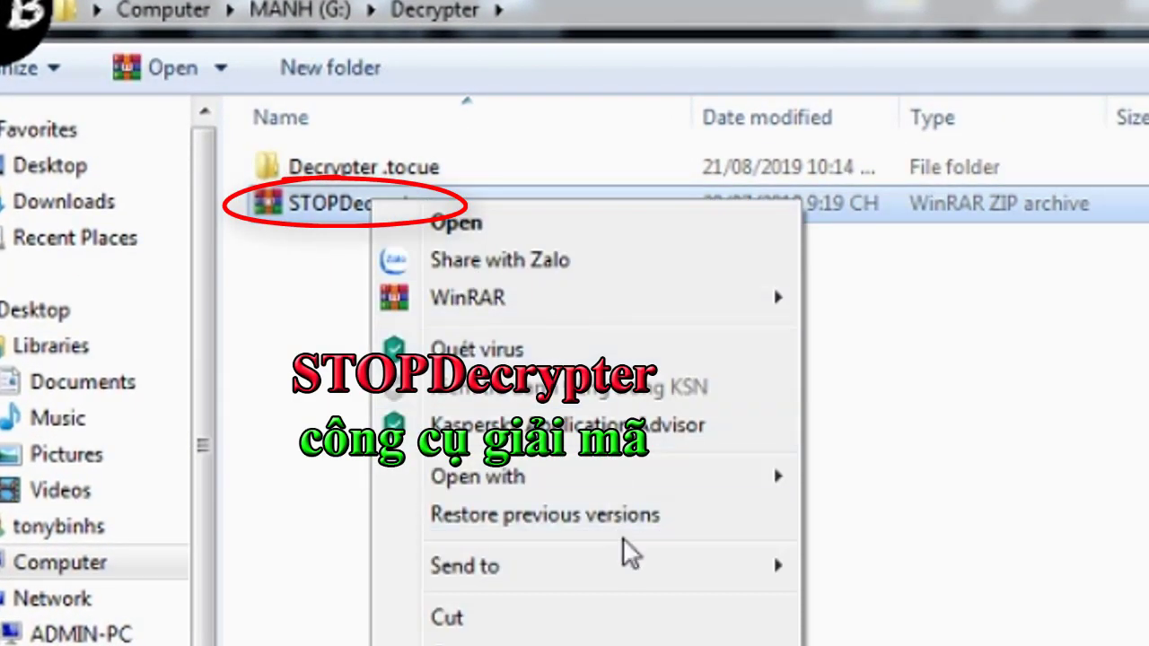
{"action": "mouse_move", "coordinate": [724, 309]}
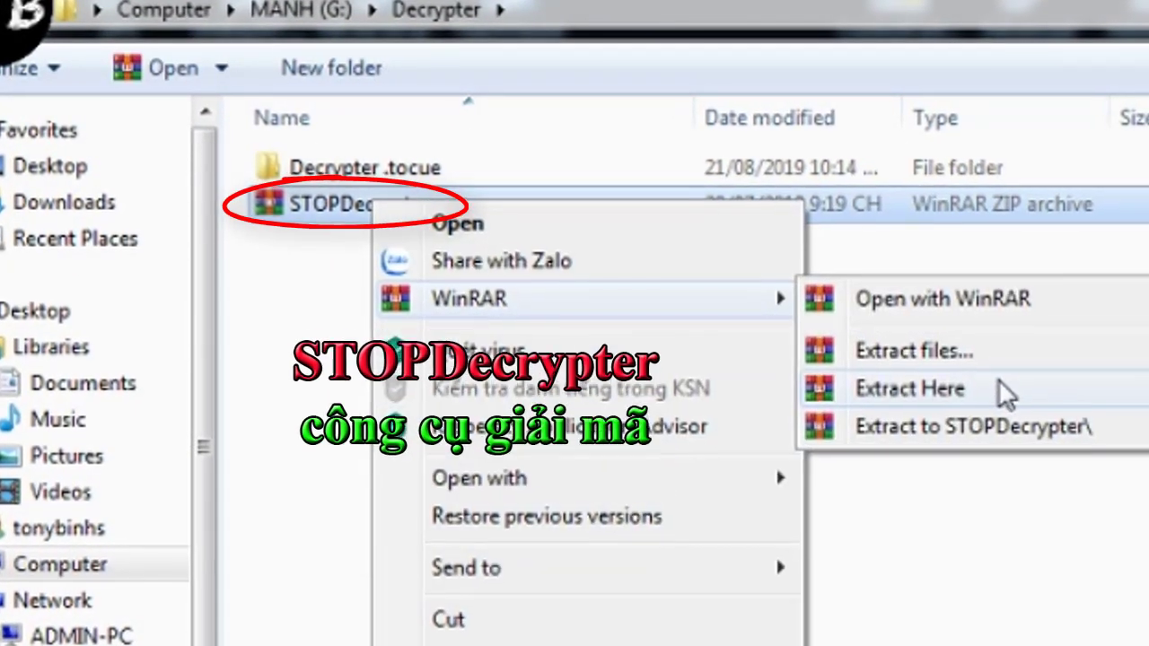
{"action": "left_click", "coordinate": [934, 429]}
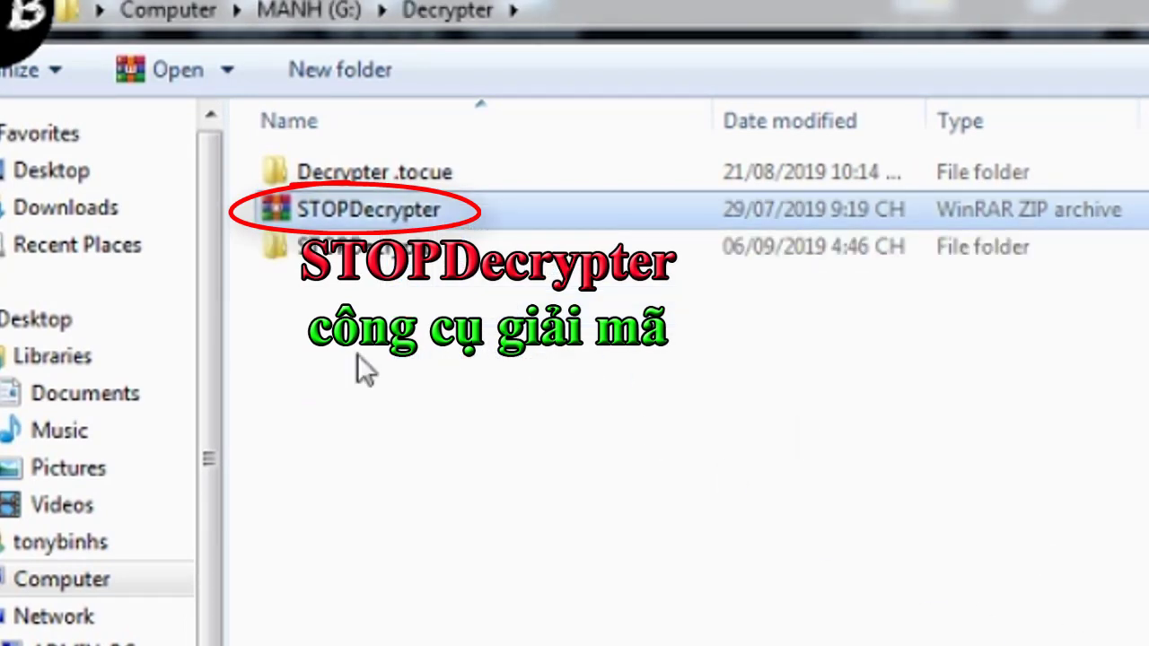
Open the extracted STOPDecrypter folder and run the STOPDecrypter application as administrator
{"action": "double_click", "coordinate": [380, 255]}
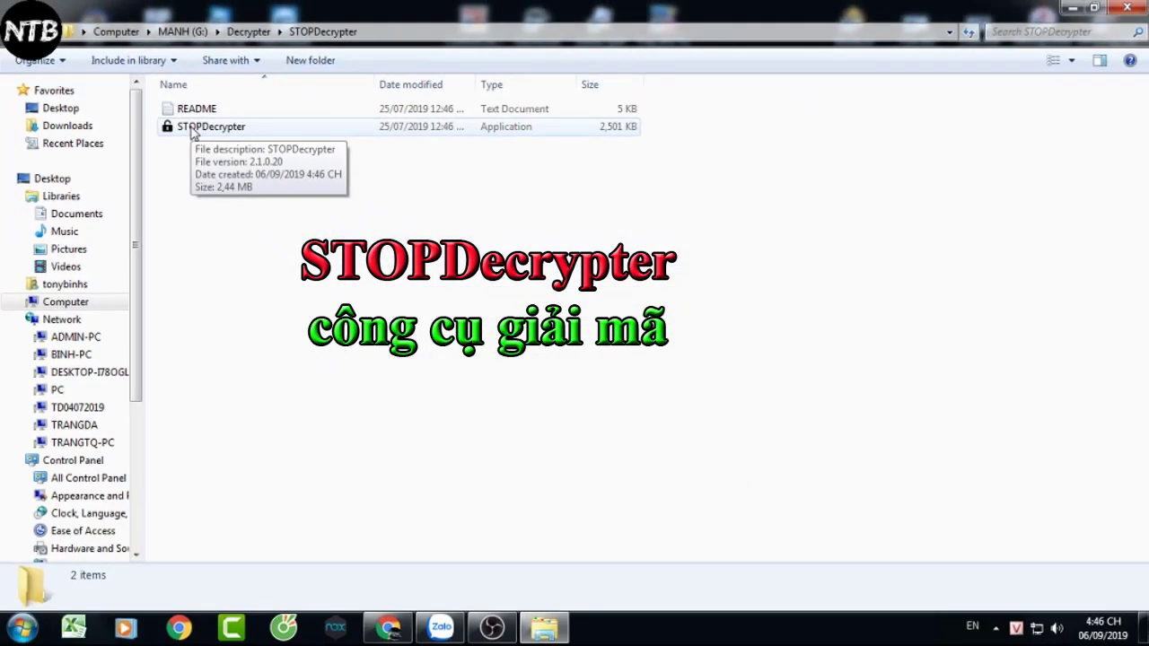
{"action": "right_click", "coordinate": [196, 133]}
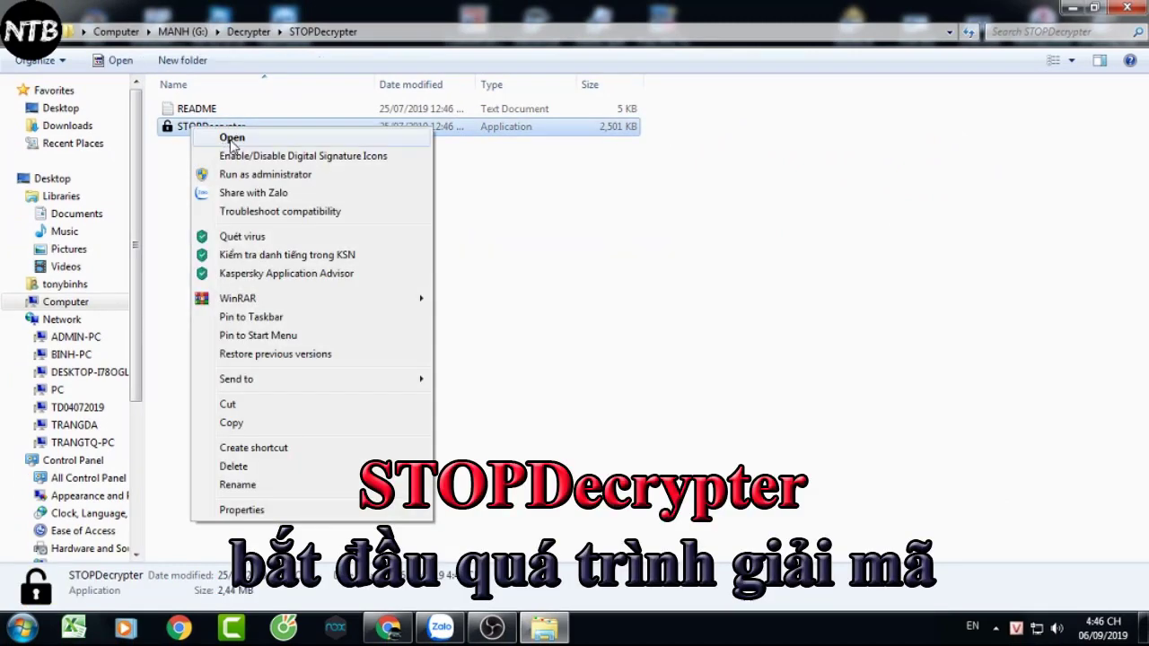
{"action": "left_click", "coordinate": [268, 177]}
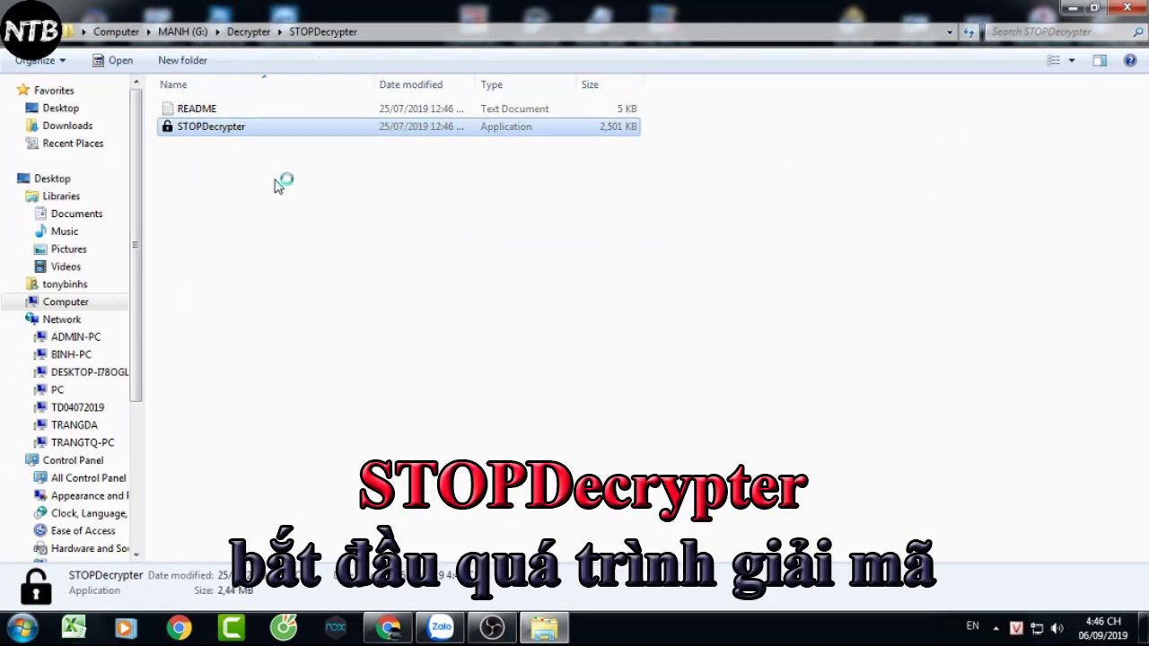
{"action": "left_click", "coordinate": [650, 422]}
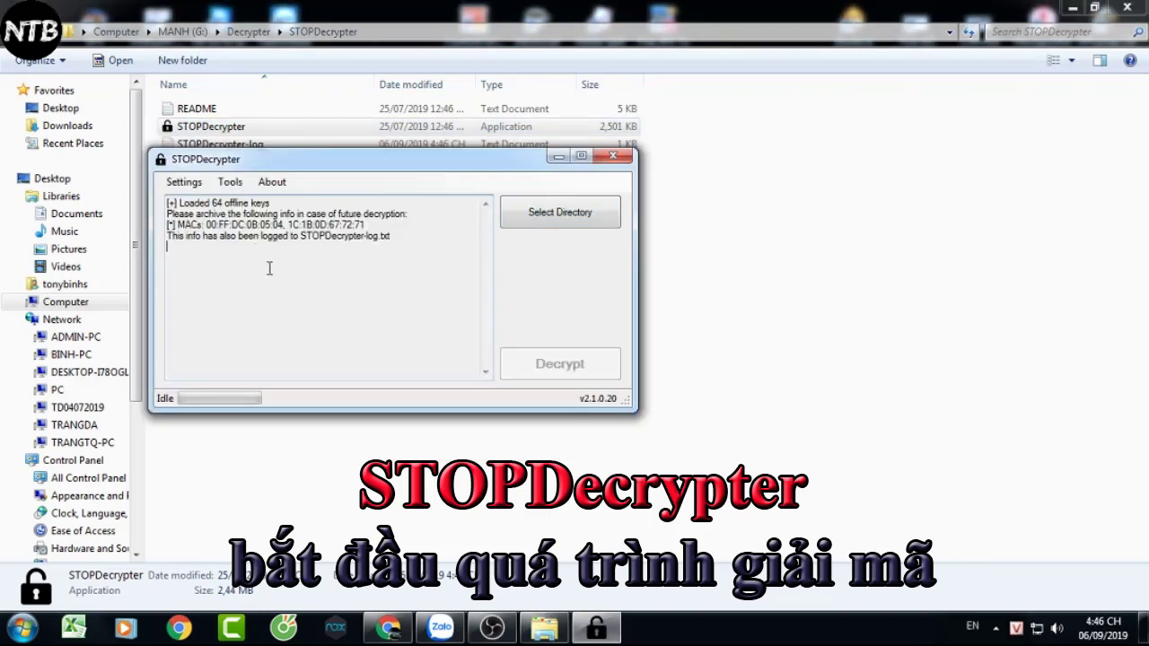
Select G:\Decrypter\Decrypter .tocue as the directory for STOPDecrypter to process
{"action": "left_click_drag", "start_coordinate": [299, 170], "coordinate": [415, 209]}
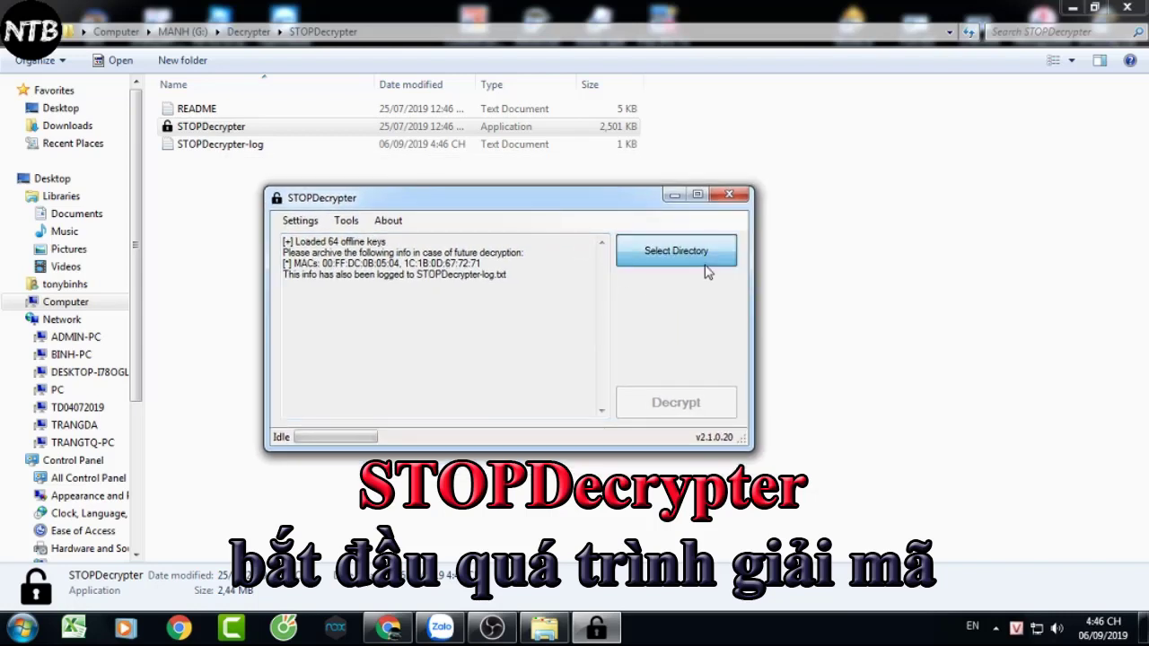
{"action": "left_click", "coordinate": [629, 256]}
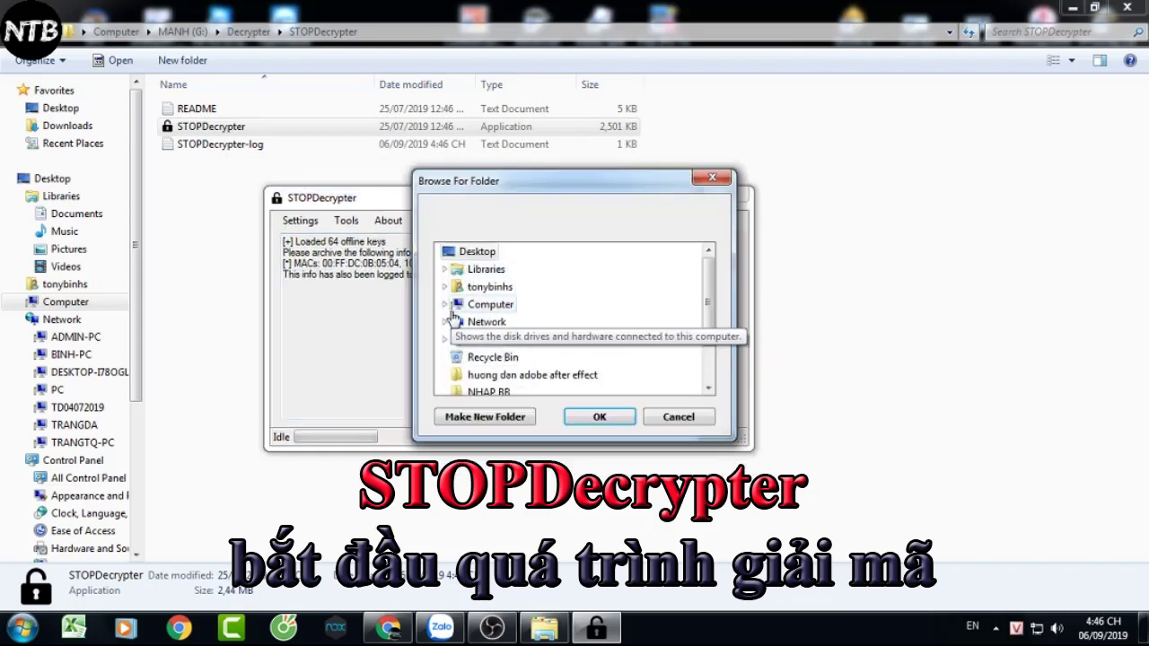
{"action": "left_click", "coordinate": [446, 305]}
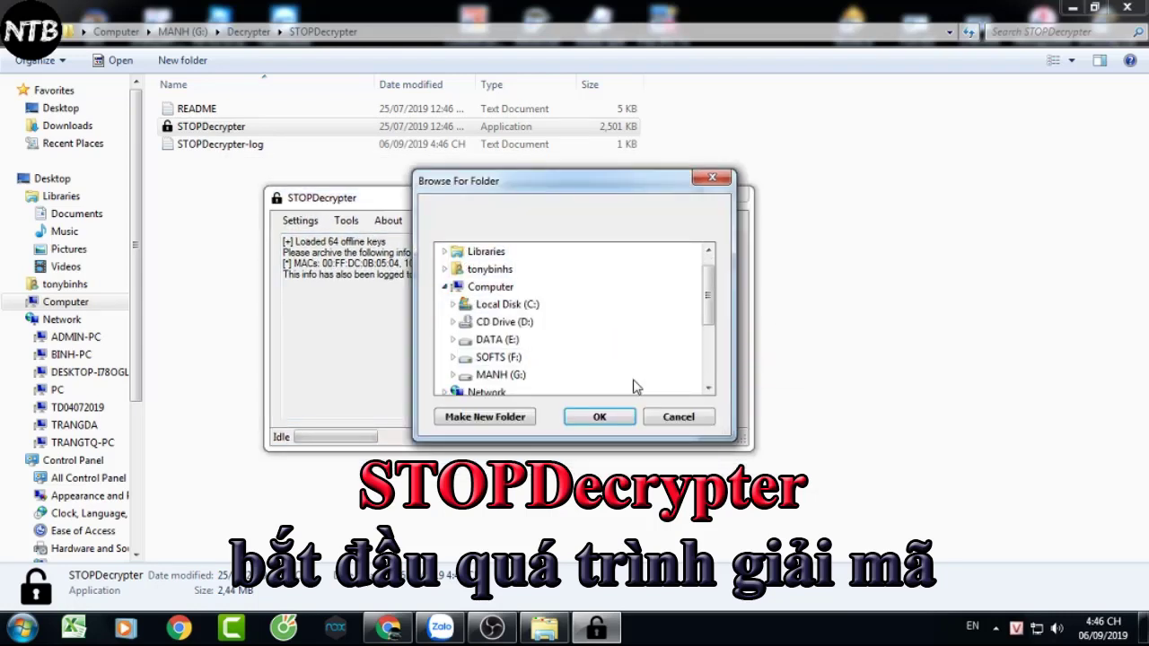
{"action": "left_click_drag", "start_coordinate": [705, 310], "coordinate": [706, 359]}
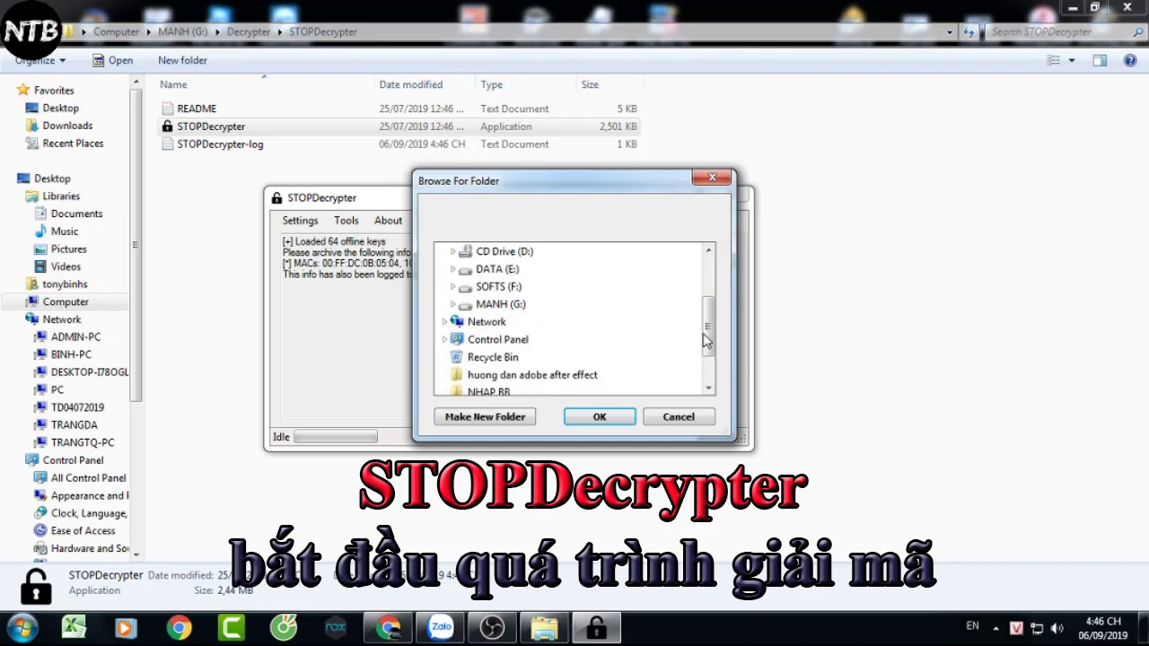
{"action": "left_click", "coordinate": [456, 305]}
{"action": "left_click", "coordinate": [474, 324]}
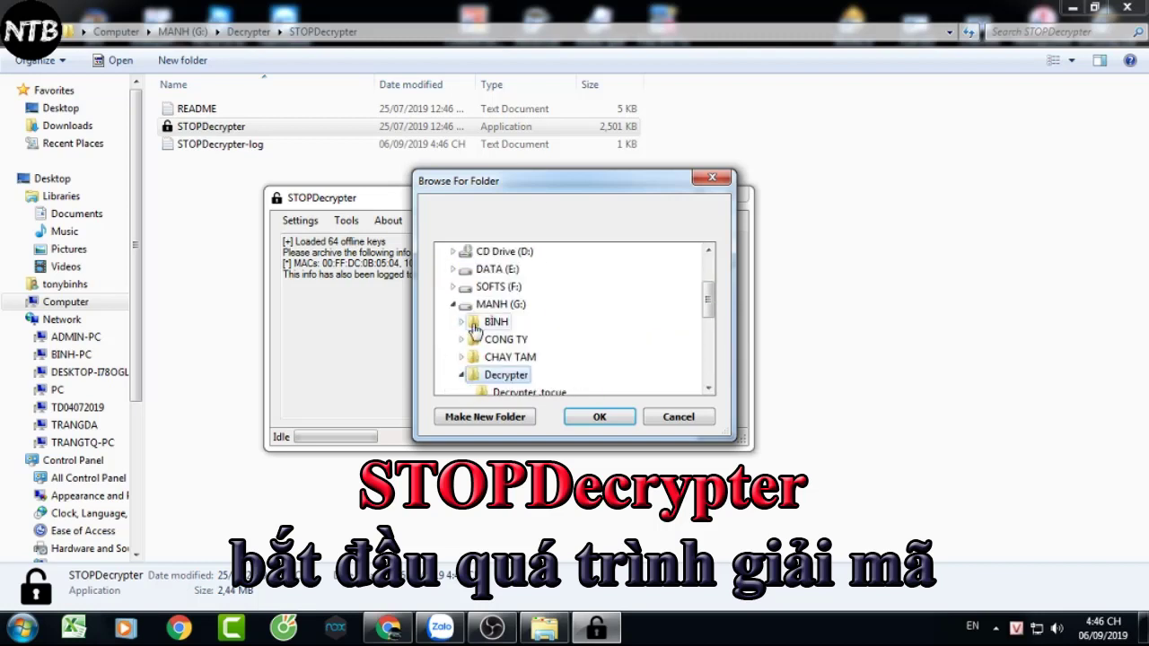
{"action": "scroll", "coordinate": [710, 313], "scroll_direction": "down", "scroll_amount": 2}
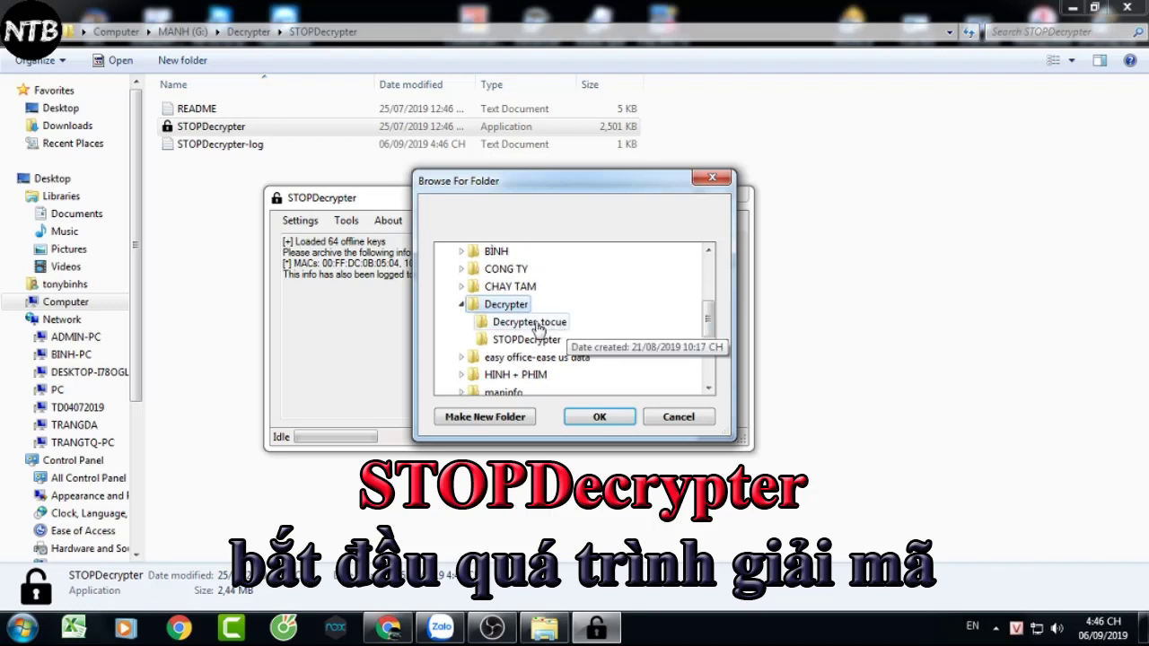
{"action": "left_click", "coordinate": [542, 325]}
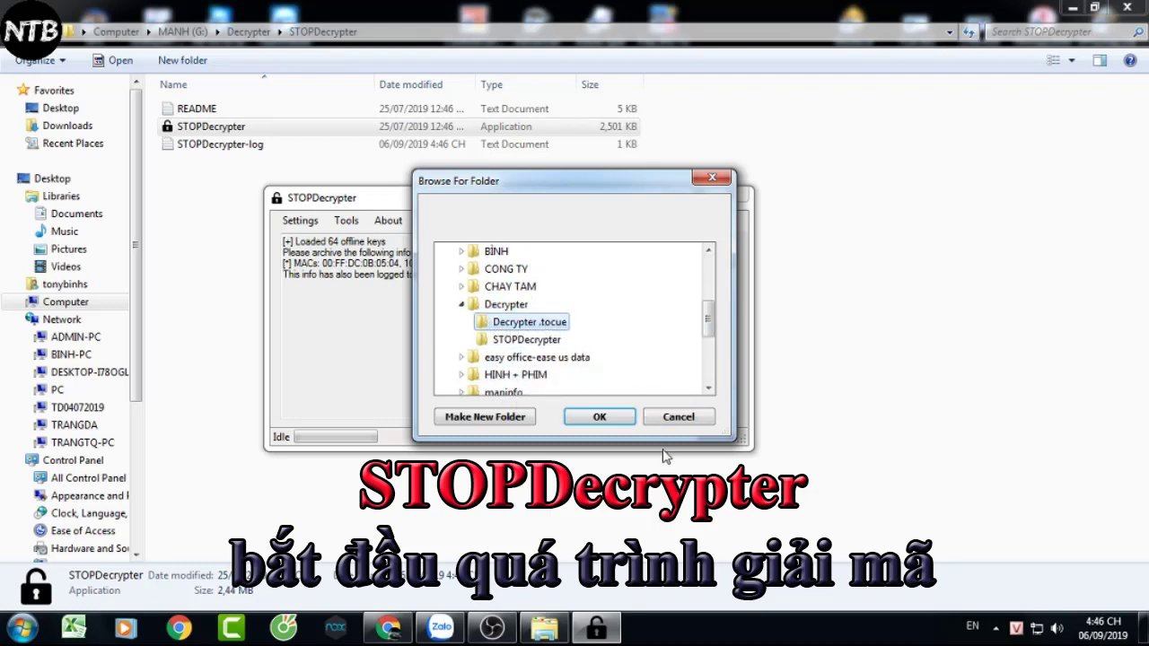
{"action": "left_click", "coordinate": [599, 417]}
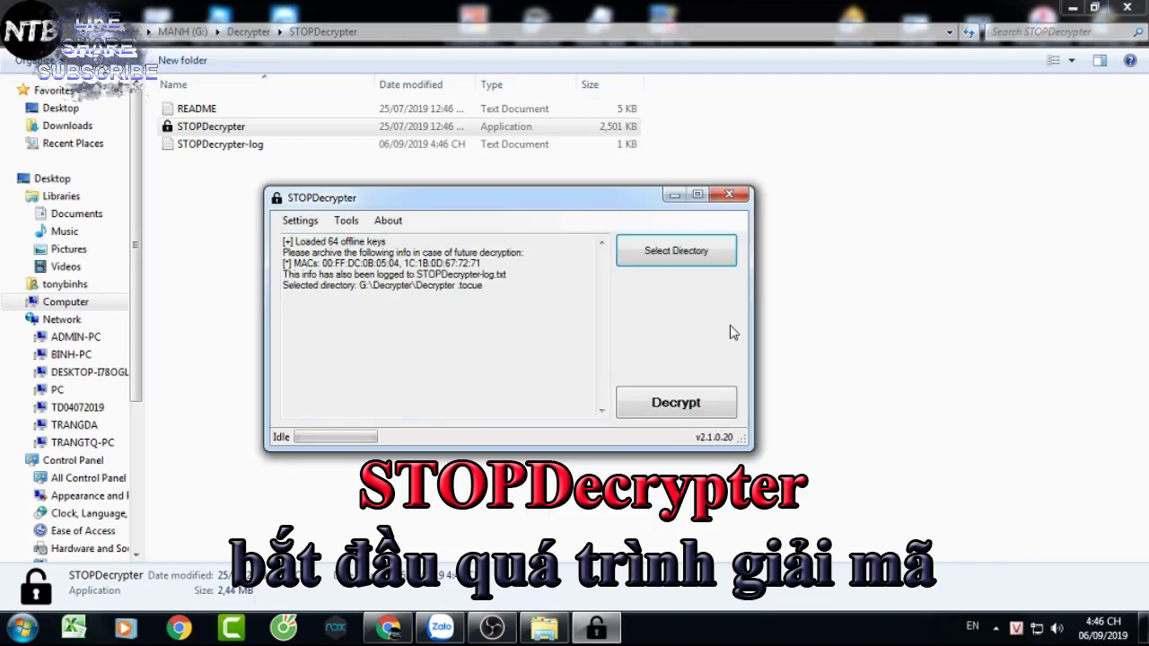
Start decrypting the selected directory and check the log entries for individual files while it runs
{"action": "left_click_drag", "start_coordinate": [523, 205], "coordinate": [566, 182]}
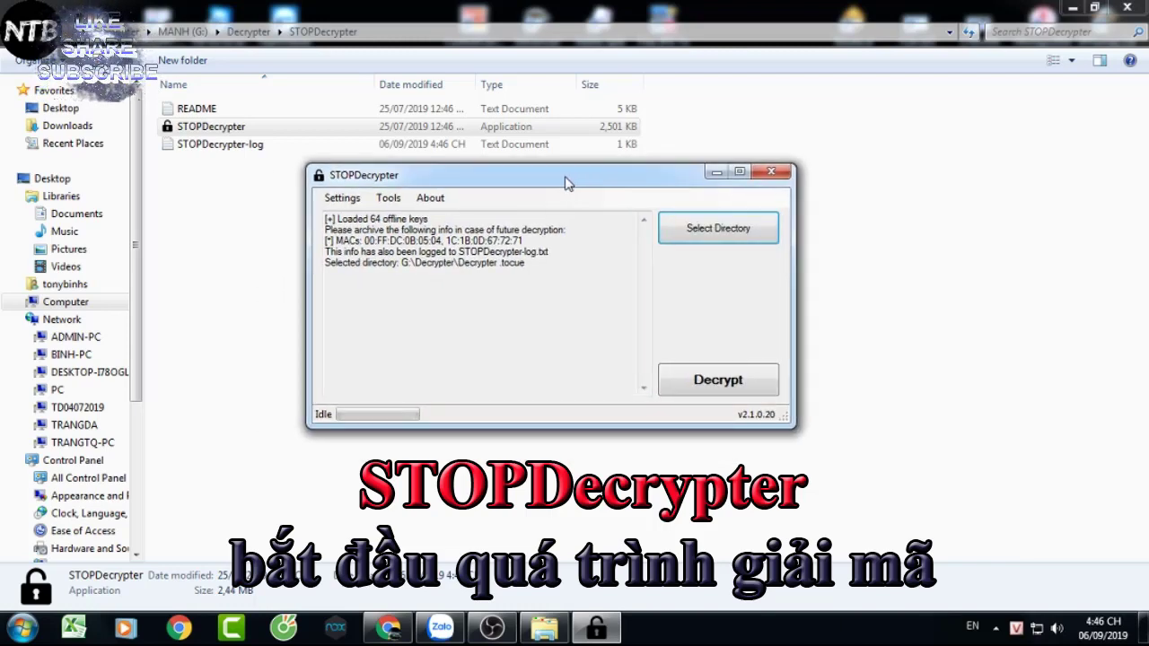
{"action": "left_click", "coordinate": [717, 397]}
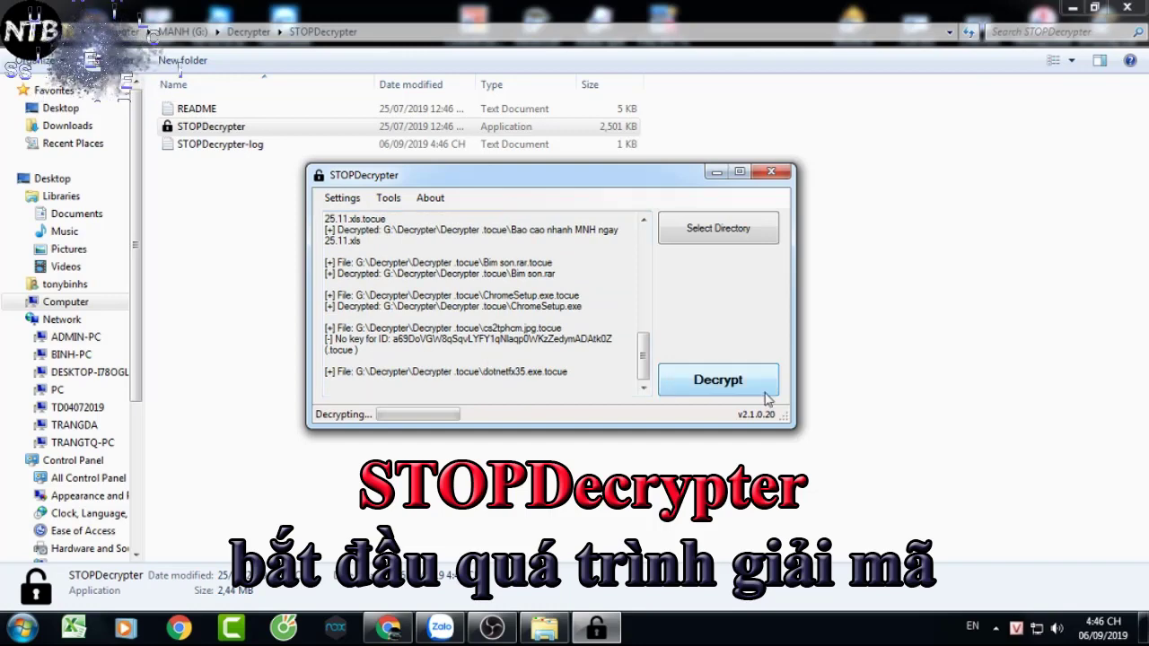
{"action": "left_click_drag", "start_coordinate": [643, 349], "coordinate": [653, 323]}
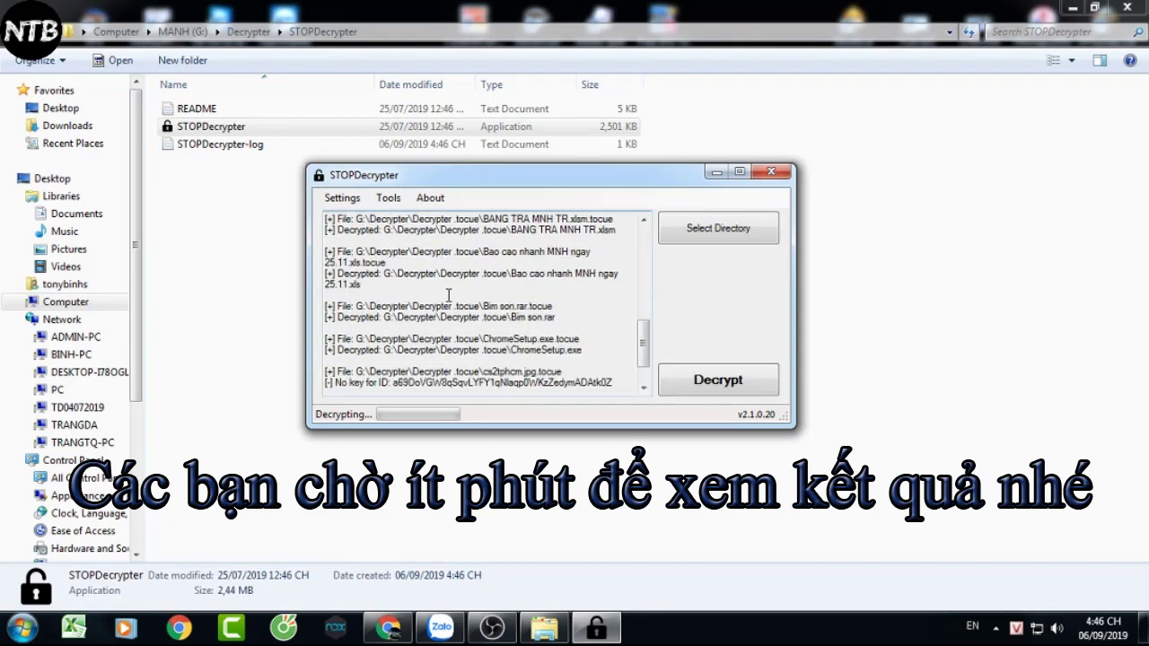
{"action": "left_click_drag", "start_coordinate": [355, 371], "coordinate": [556, 378]}
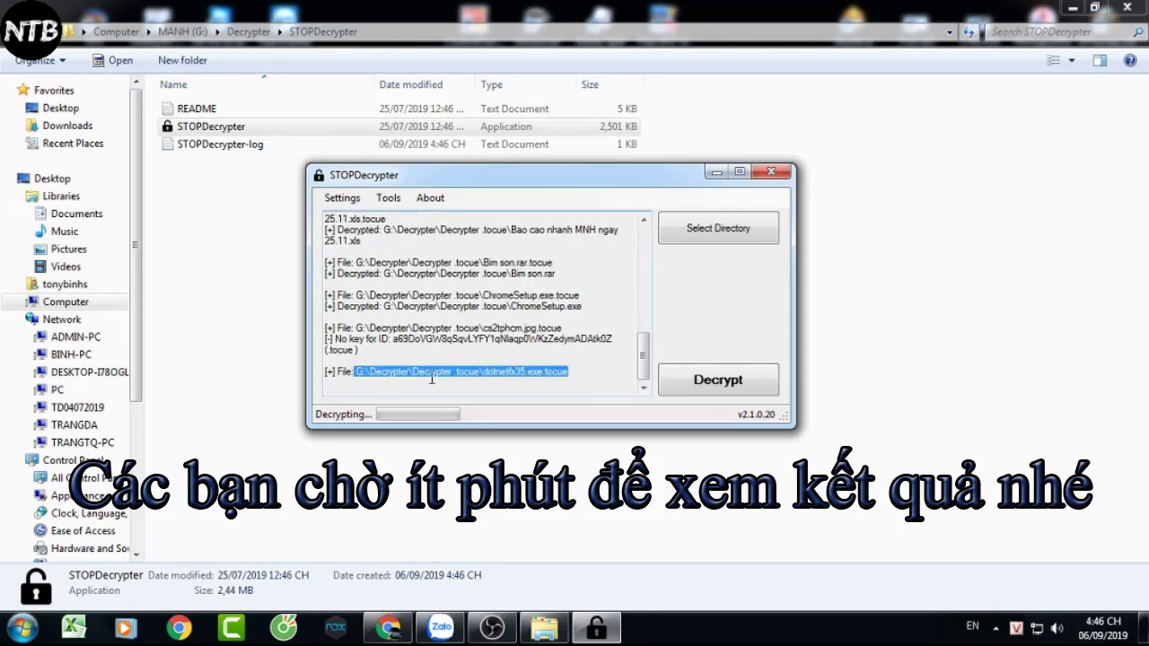
{"action": "left_click_drag", "start_coordinate": [336, 340], "coordinate": [445, 342]}
{"action": "left_click", "coordinate": [409, 346]}
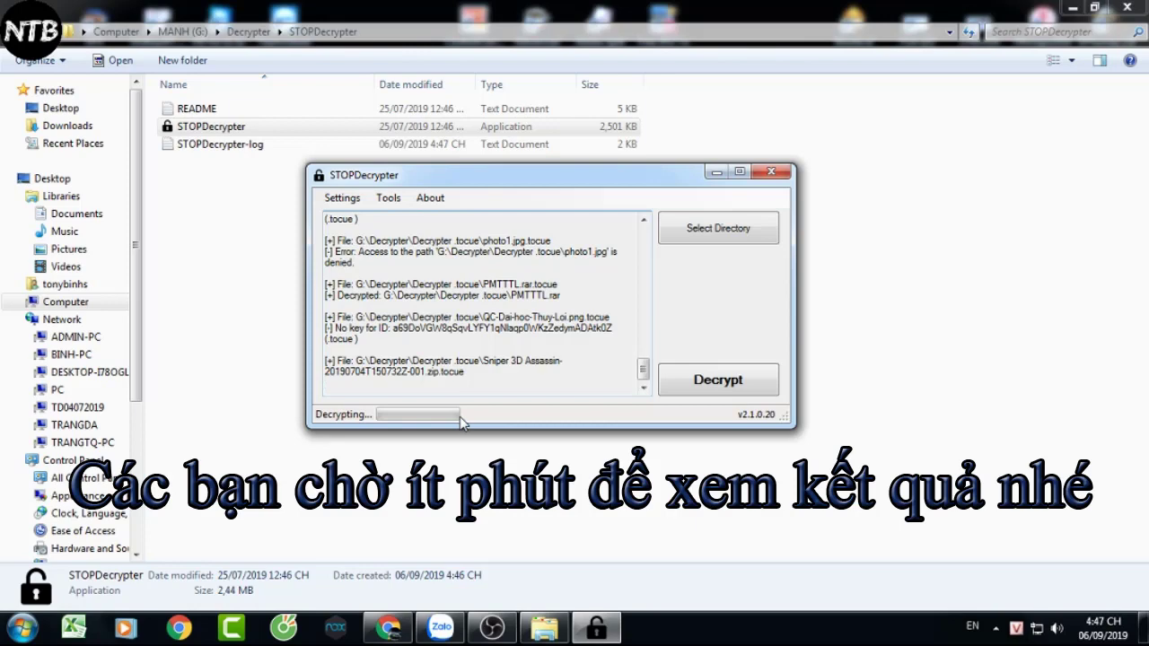
{"action": "left_click_drag", "start_coordinate": [342, 174], "coordinate": [522, 108]}
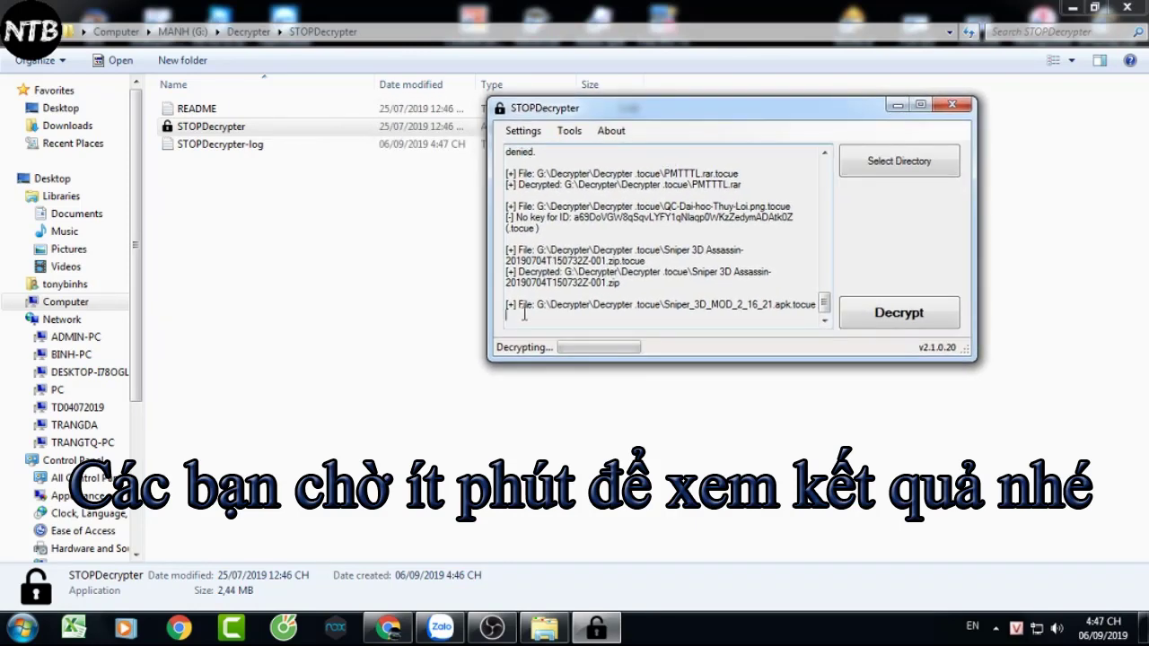
{"action": "key", "text": "super+e"}
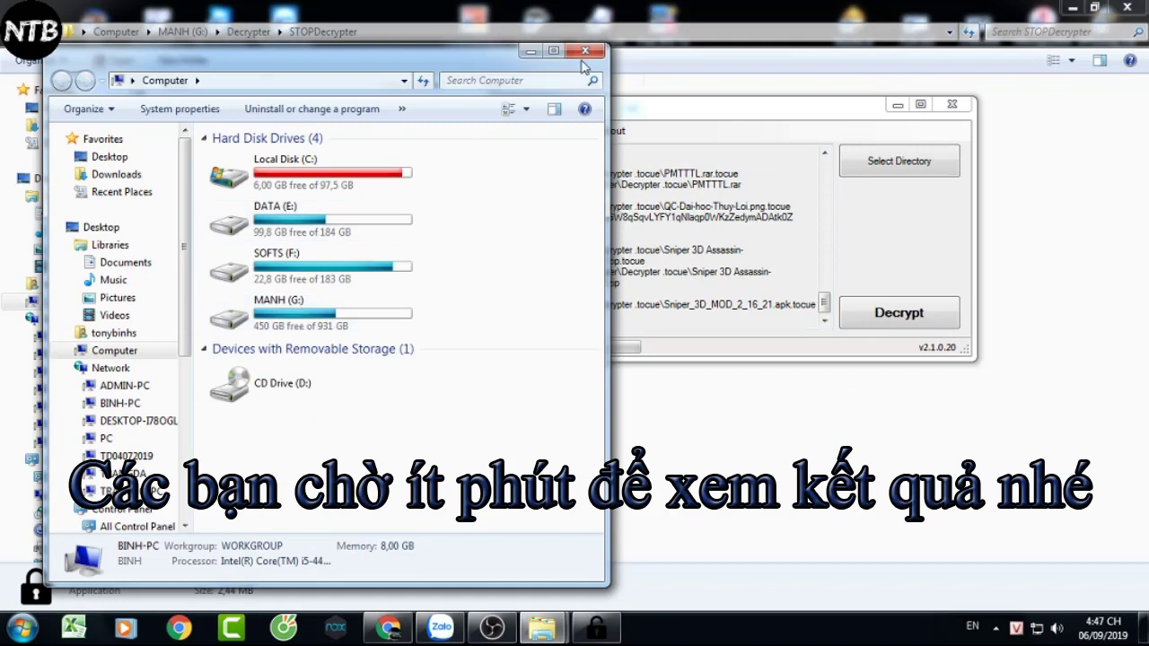
{"action": "left_click", "coordinate": [585, 51]}
{"action": "left_click", "coordinate": [543, 626]}
{"action": "left_click", "coordinate": [544, 628]}
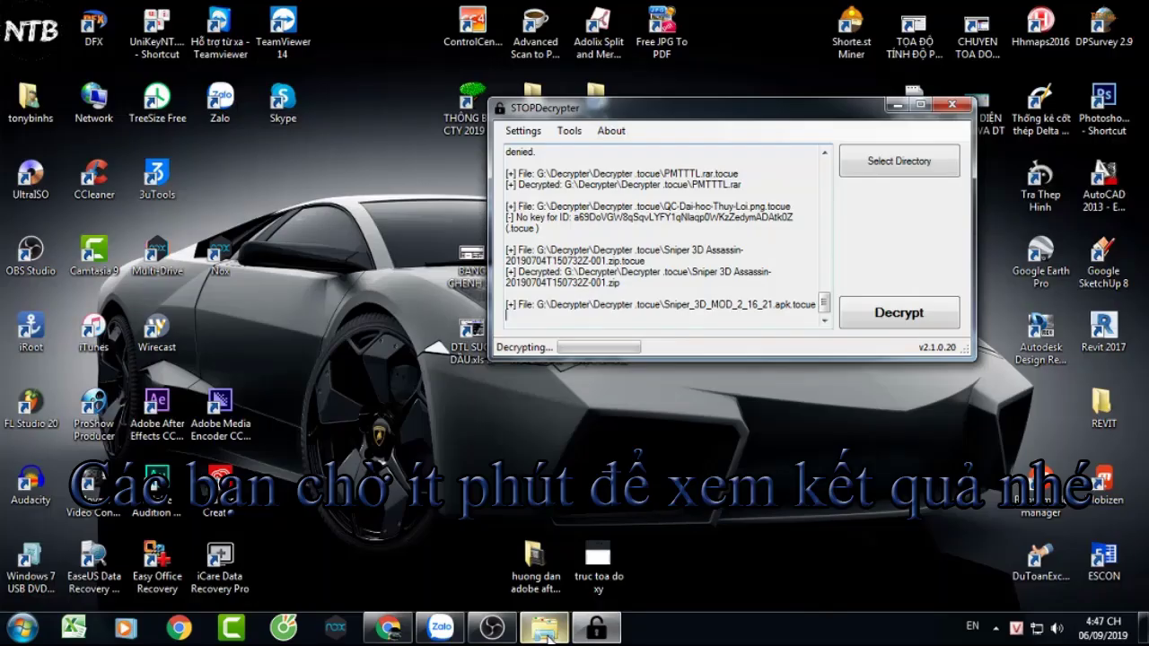
{"action": "left_click", "coordinate": [548, 630]}
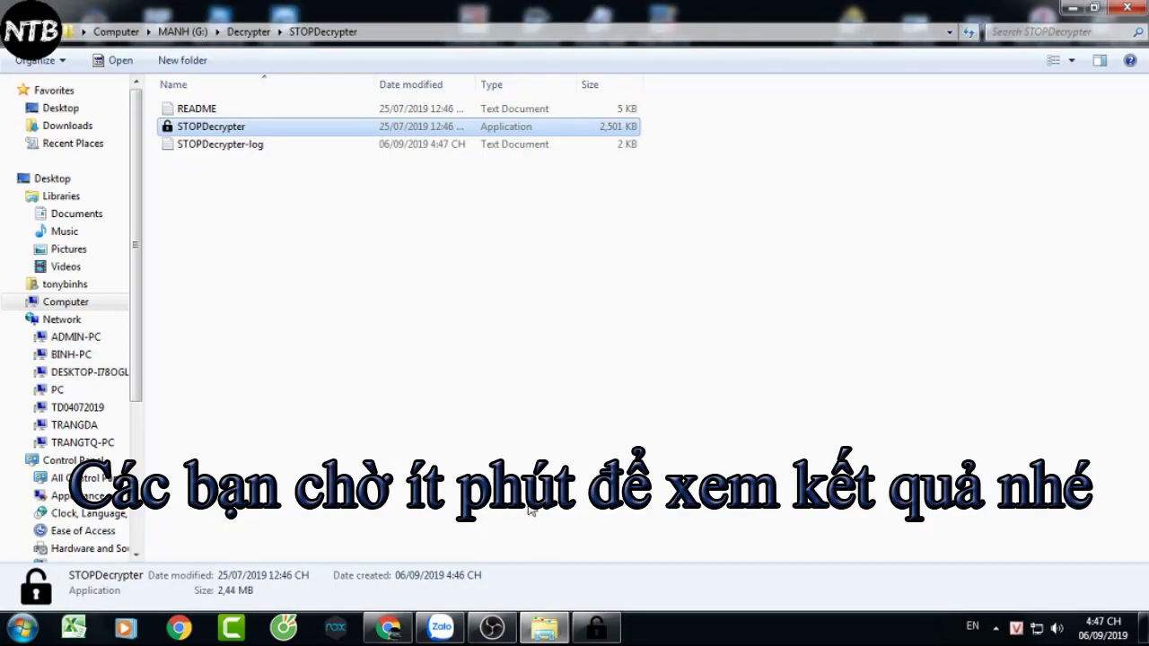
{"action": "key", "text": "super"}
{"action": "key", "text": "Escape"}
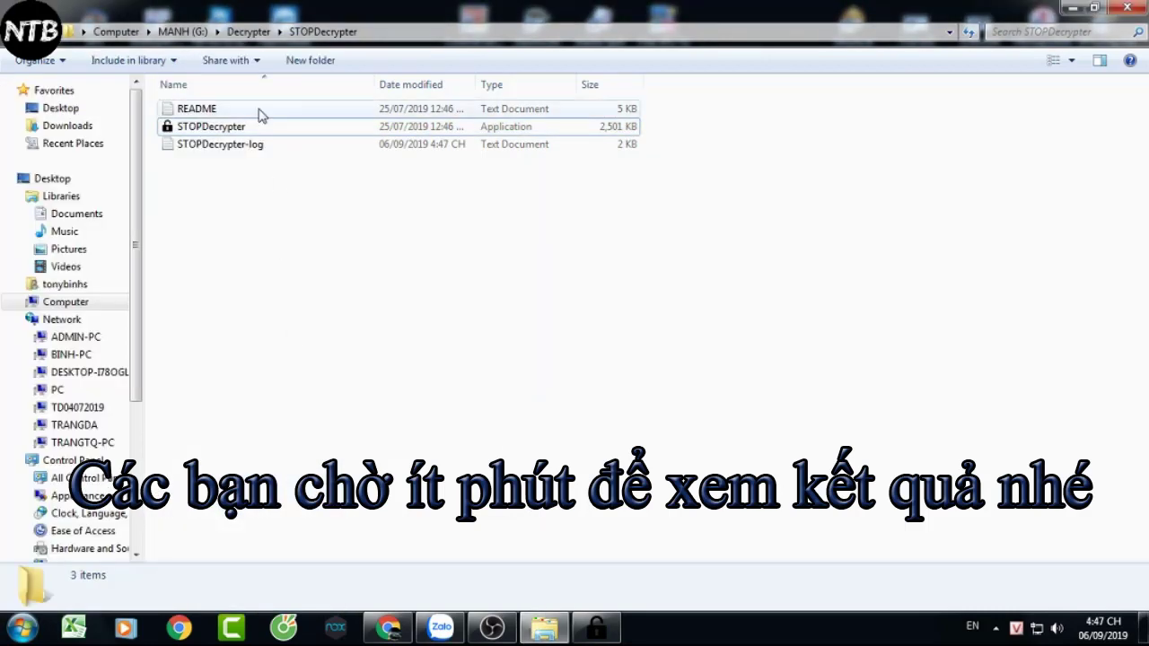
Open the folder G:\Decrypter\Decrypter .tocue and bring the running STOPDecrypter window in front of it
{"action": "left_click", "coordinate": [247, 31]}
{"action": "double_click", "coordinate": [269, 109]}
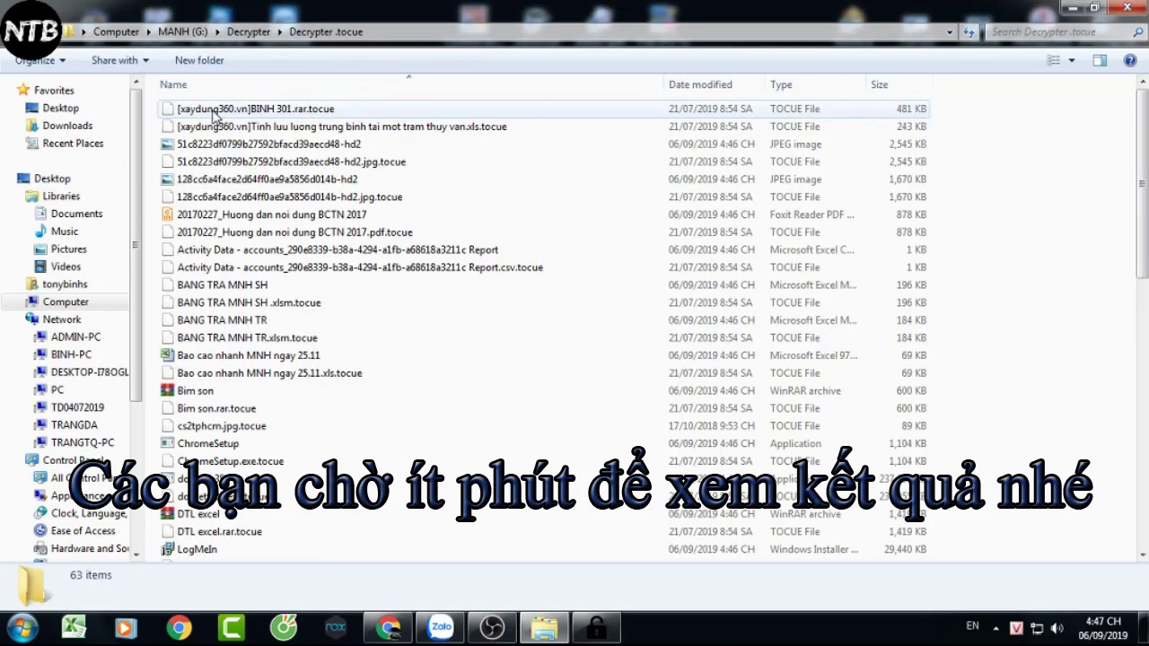
{"action": "left_click", "coordinate": [596, 629]}
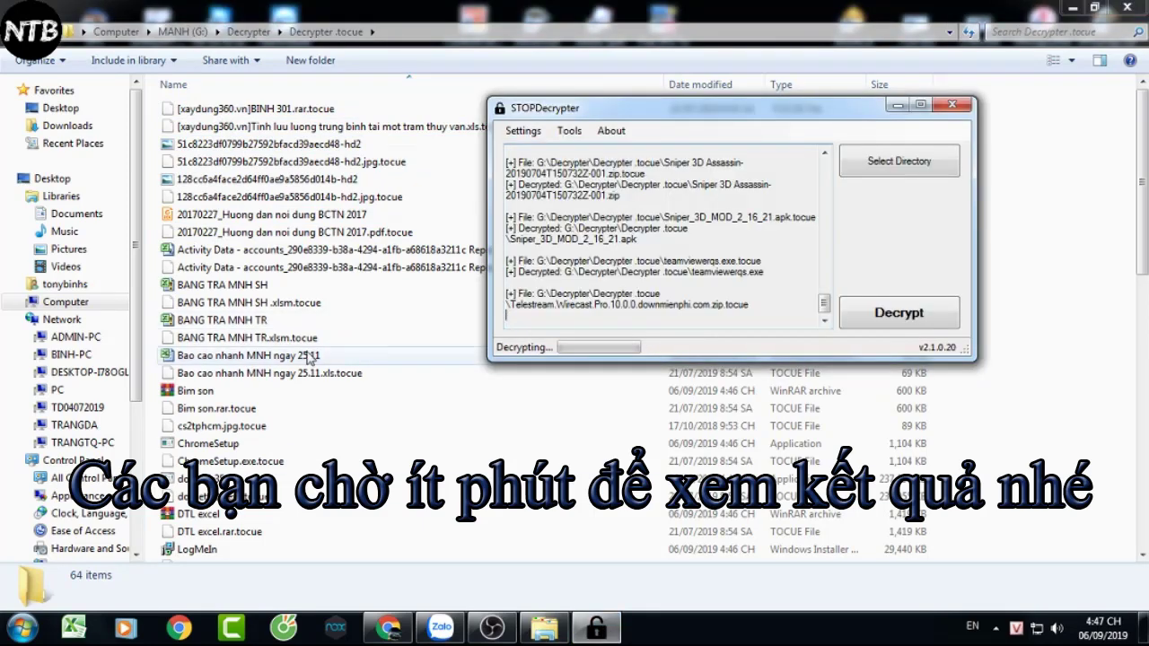
{"action": "left_click", "coordinate": [228, 110]}
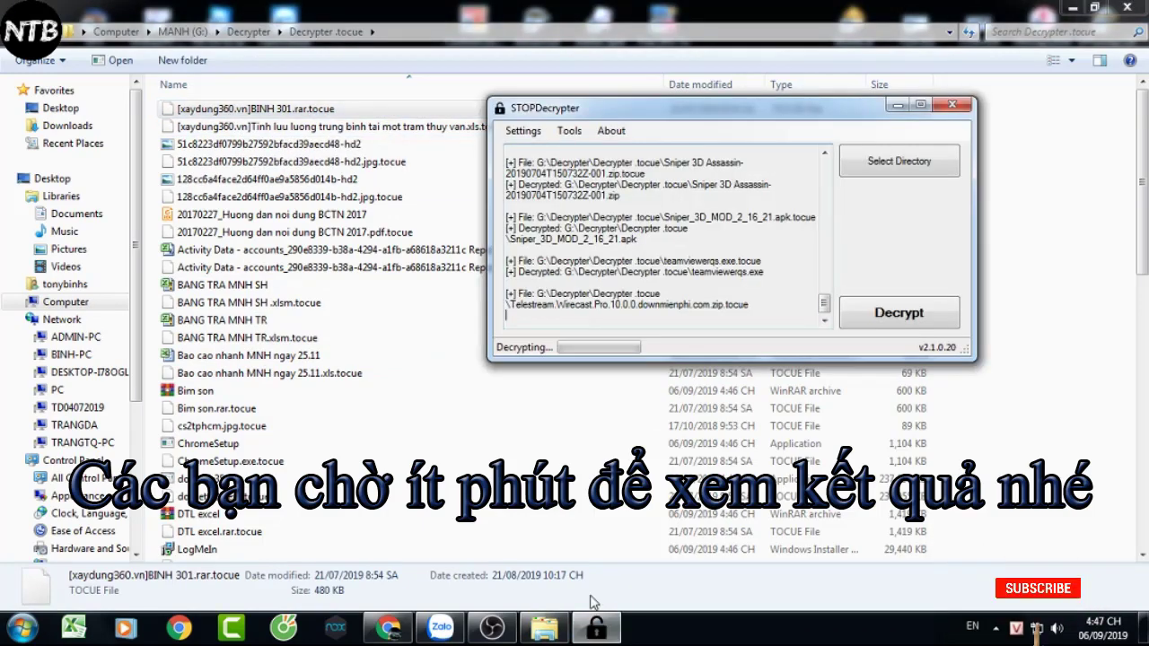
Restore the Decrypter .tocue folder window to a smaller size and arrange it side by side with the STOPDecrypter window
{"action": "left_click", "coordinate": [1094, 7]}
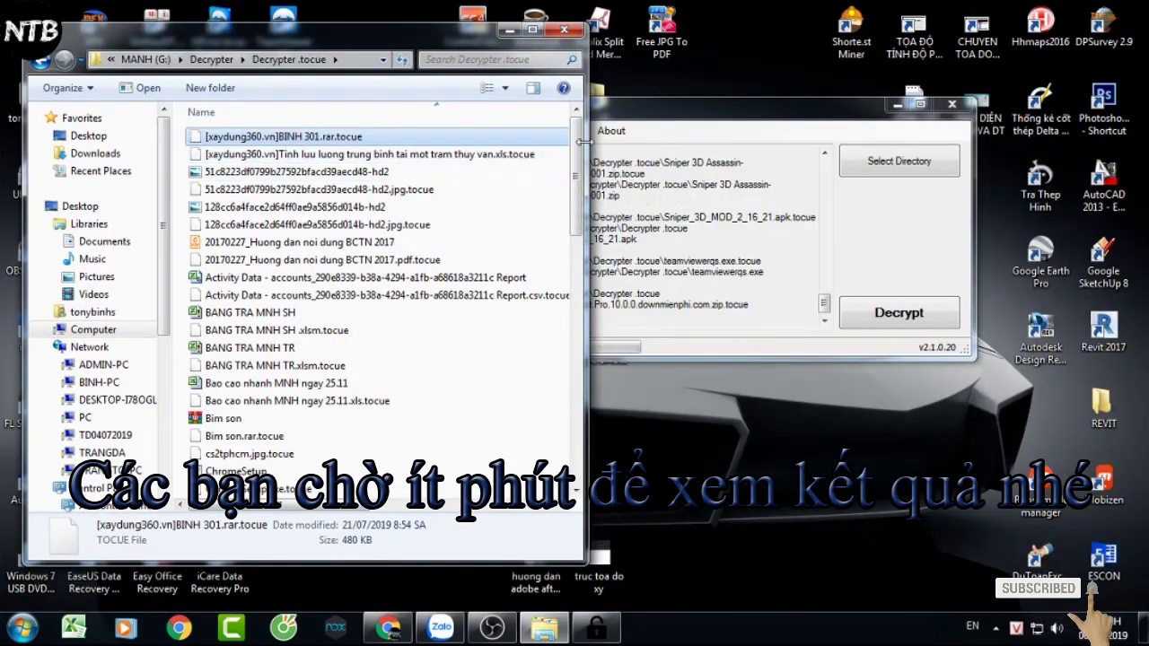
{"action": "left_click_drag", "start_coordinate": [692, 109], "coordinate": [843, 21]}
{"action": "double_click", "coordinate": [341, 36]}
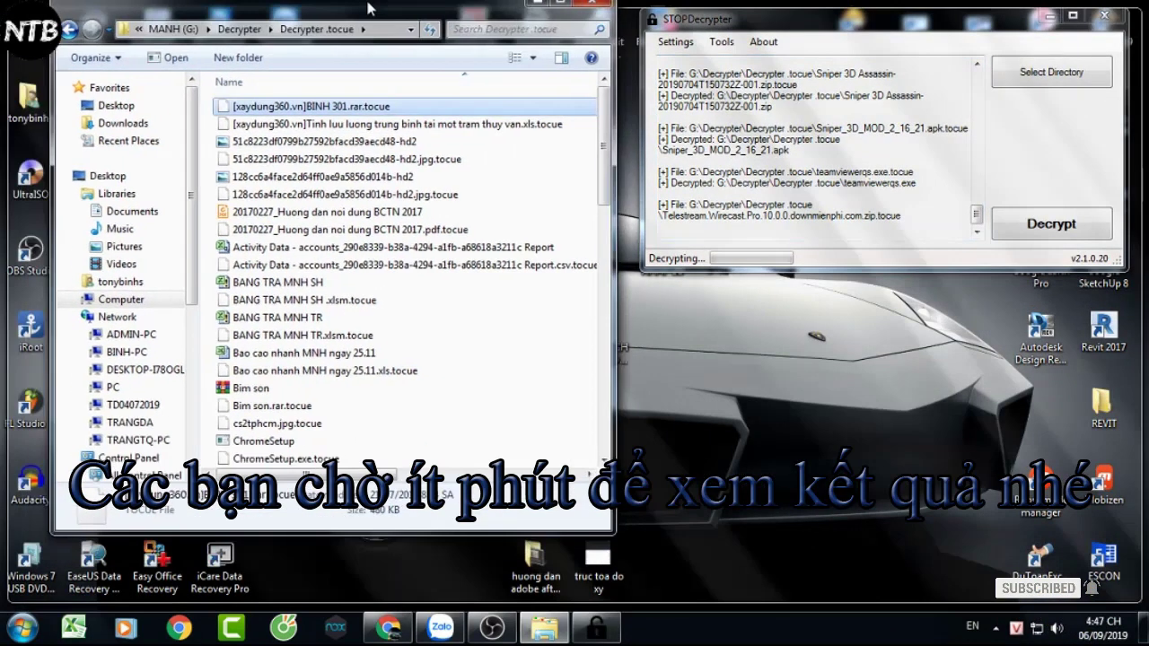
{"action": "left_click", "coordinate": [1096, 9]}
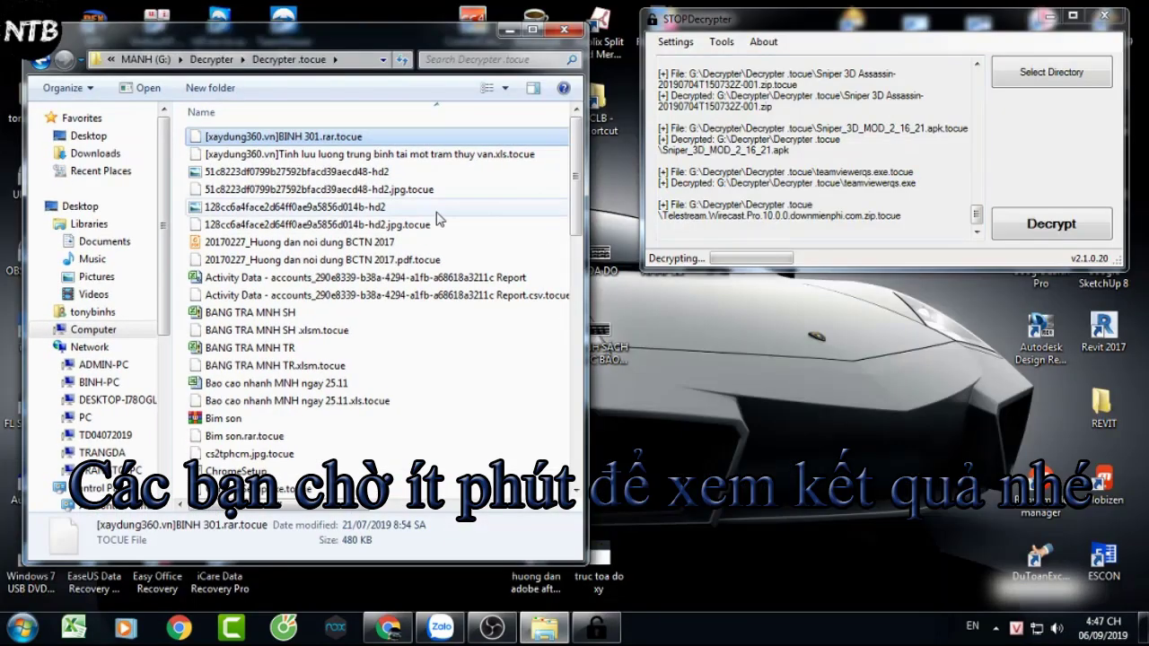
Look through the Decrypter .tocue file list for decrypted copies beside the encrypted files until decryption finishes
{"action": "scroll", "coordinate": [540, 210], "scroll_direction": "down", "scroll_amount": 4}
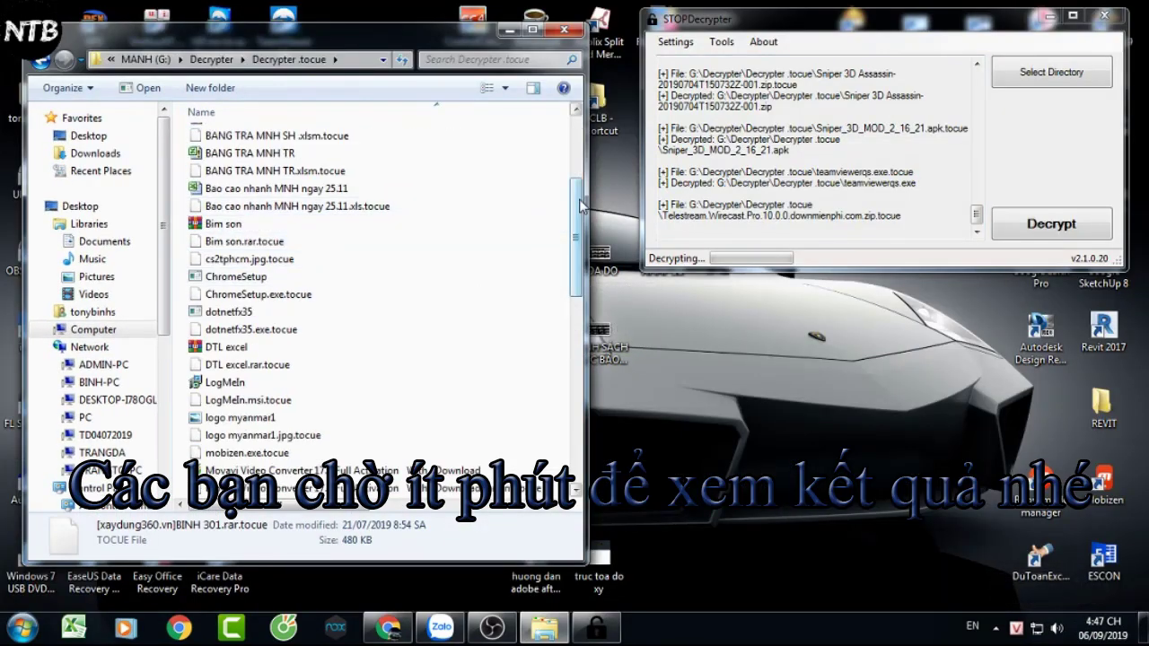
{"action": "left_click_drag", "start_coordinate": [576, 205], "coordinate": [564, 413]}
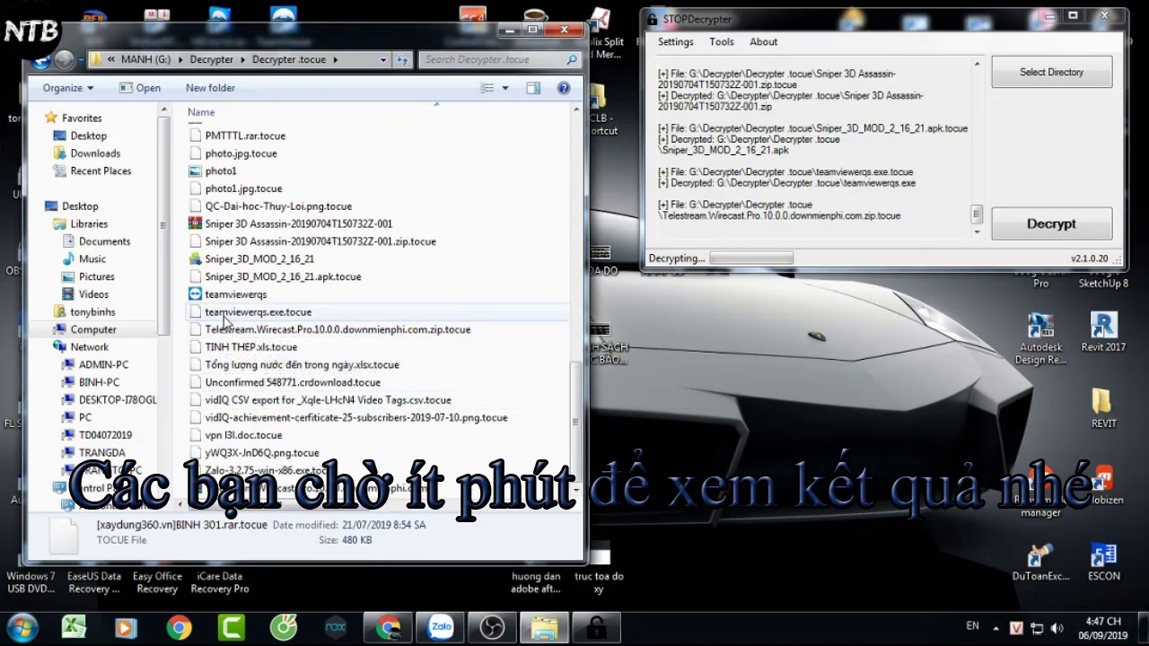
{"action": "left_click", "coordinate": [225, 318]}
{"action": "left_click", "coordinate": [243, 348]}
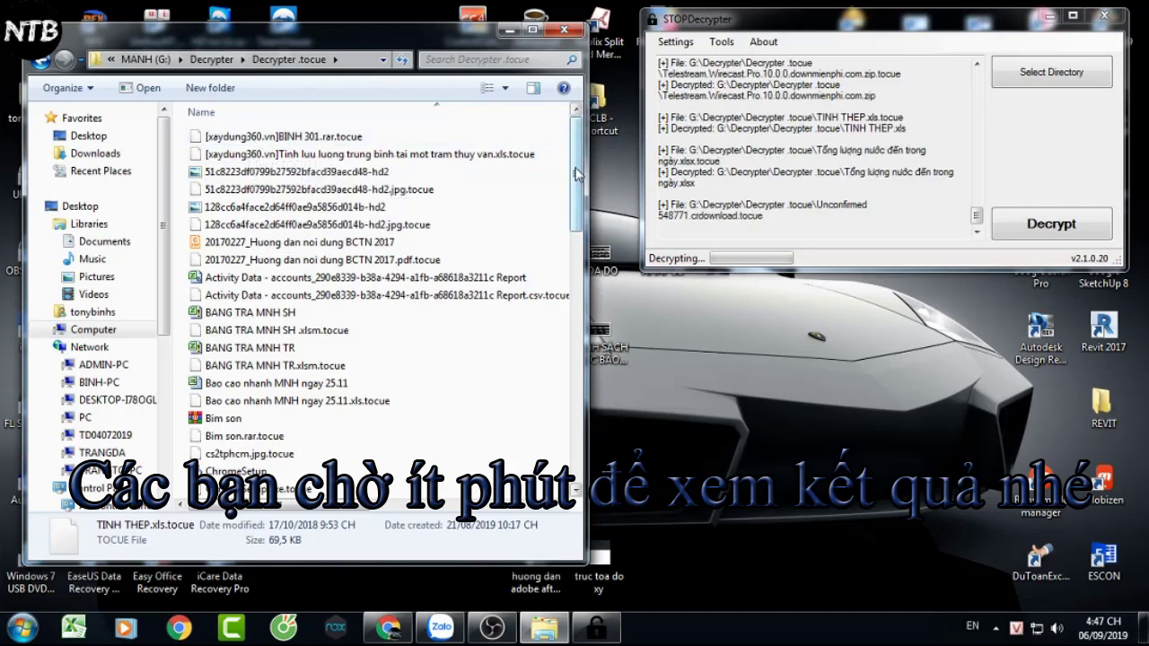
{"action": "scroll", "coordinate": [359, 269], "scroll_direction": "down", "scroll_amount": 10}
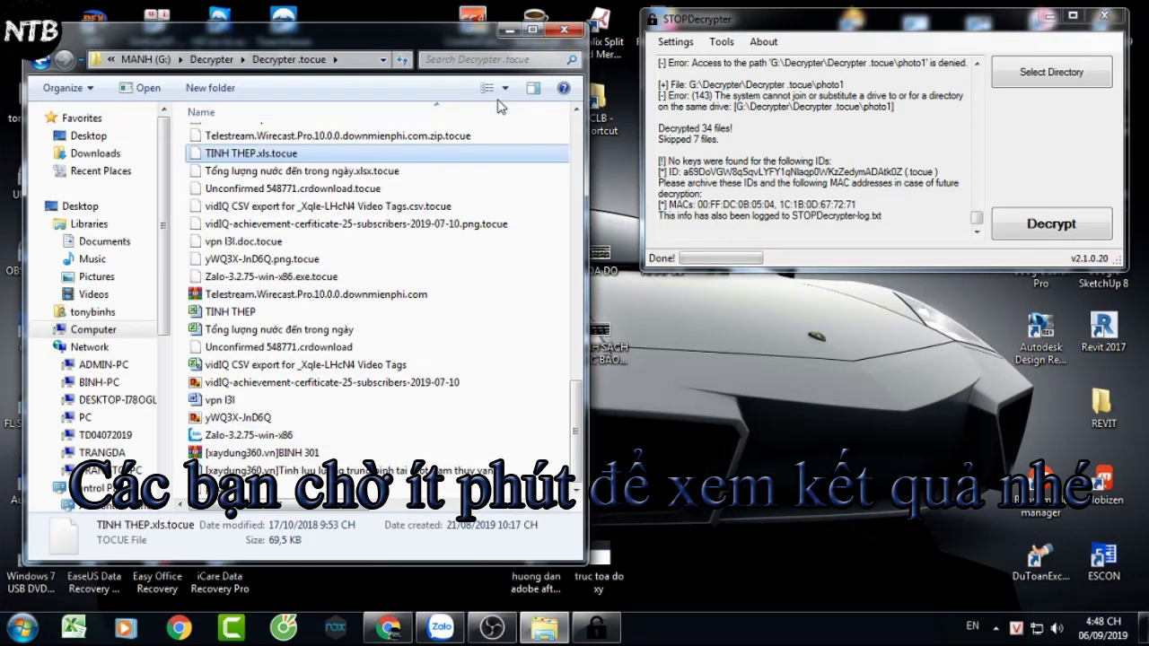
{"action": "scroll", "coordinate": [218, 128], "scroll_direction": "up", "scroll_amount": 6}
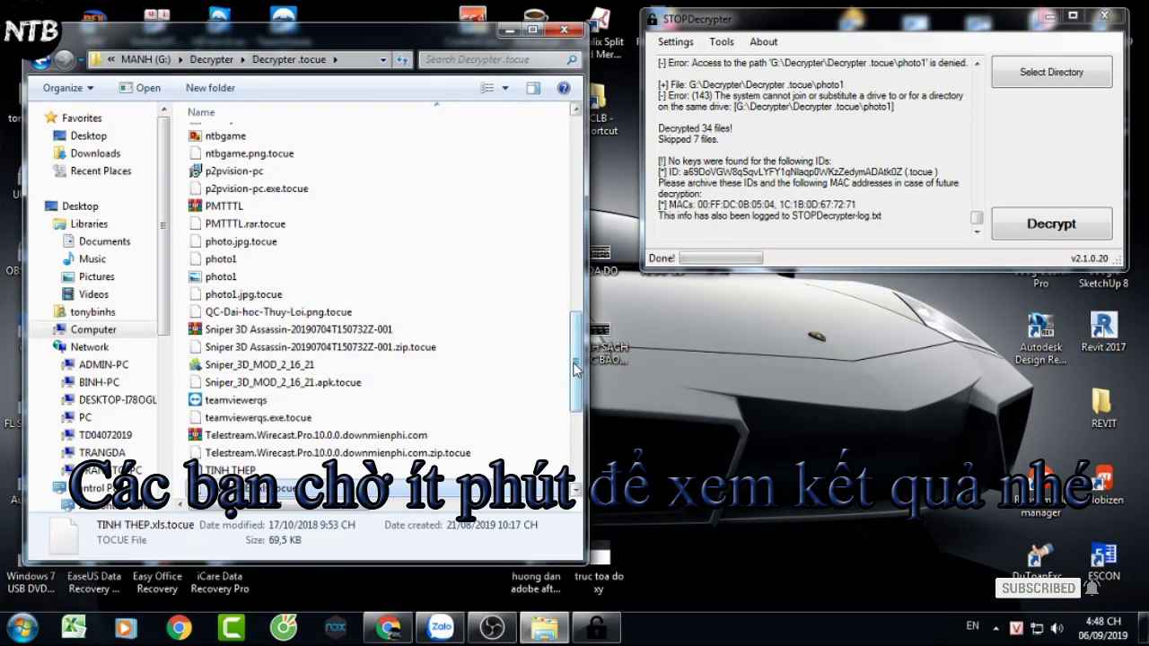
{"action": "left_click_drag", "start_coordinate": [576, 368], "coordinate": [575, 442]}
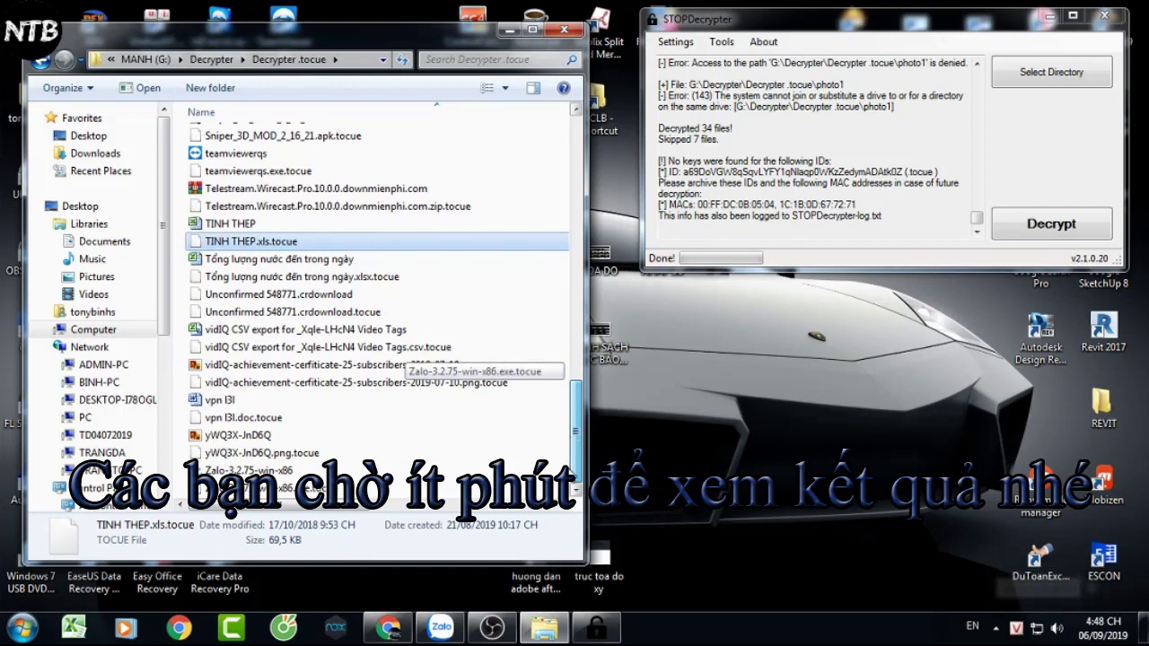
Examine the summary of decrypted and skipped files at the end of the STOPDecrypter log
{"action": "left_click_drag", "start_coordinate": [405, 36], "coordinate": [400, 23]}
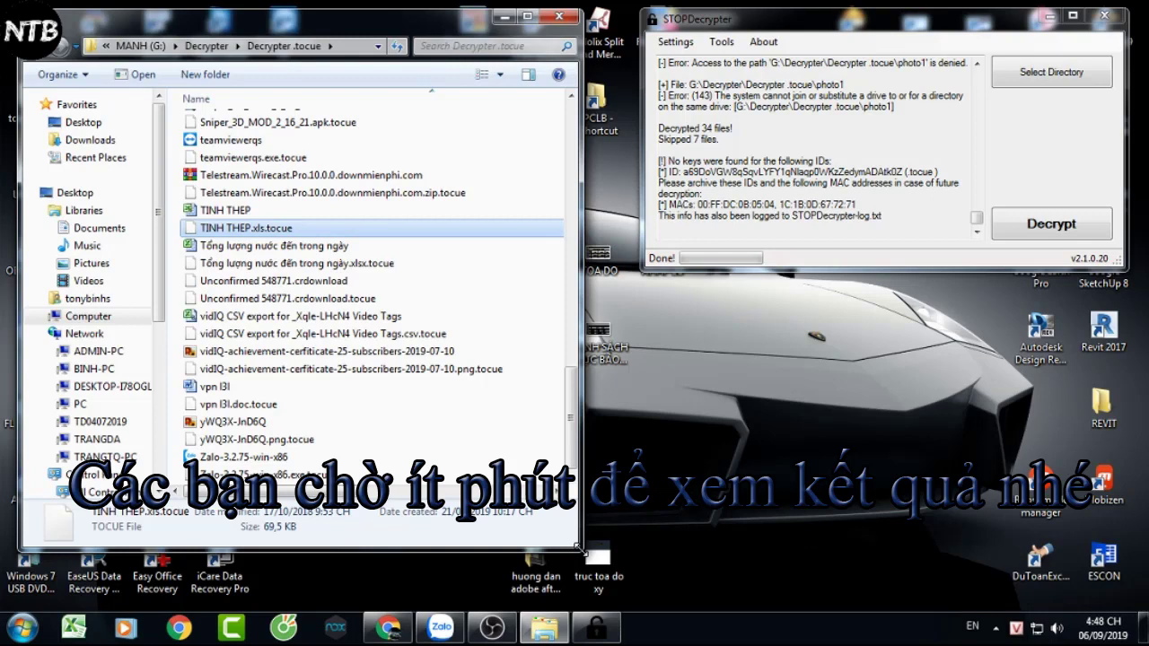
{"action": "left_click", "coordinate": [688, 128]}
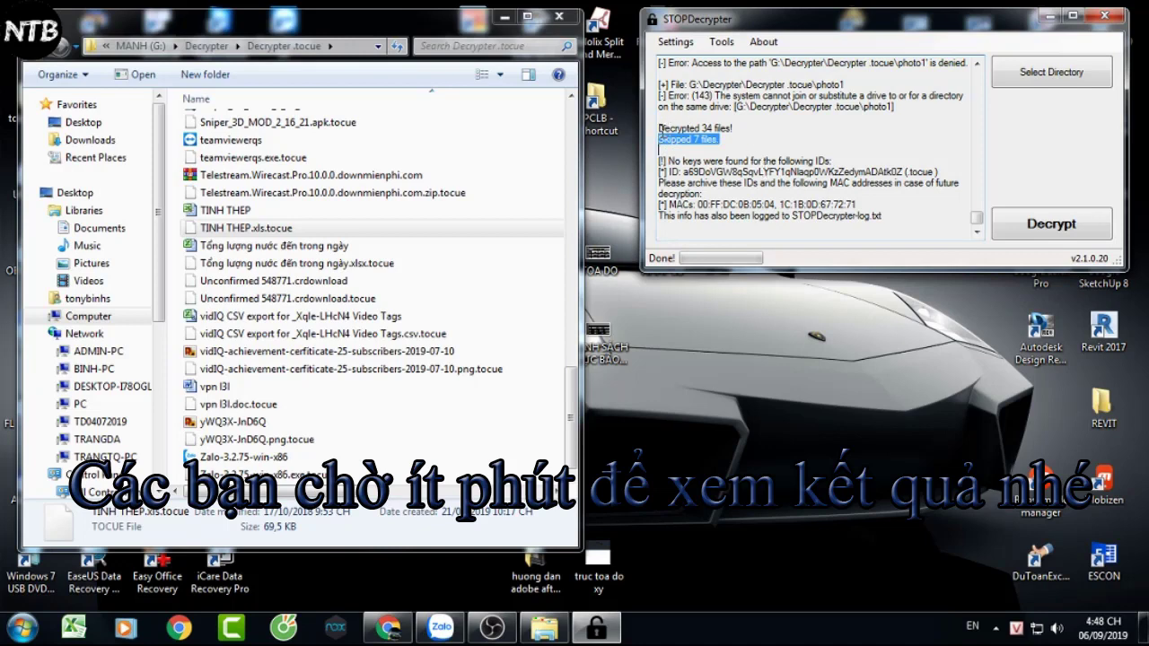
{"action": "left_click_drag", "start_coordinate": [660, 128], "coordinate": [760, 134]}
{"action": "scroll", "coordinate": [660, 167], "scroll_direction": "down", "scroll_amount": 2}
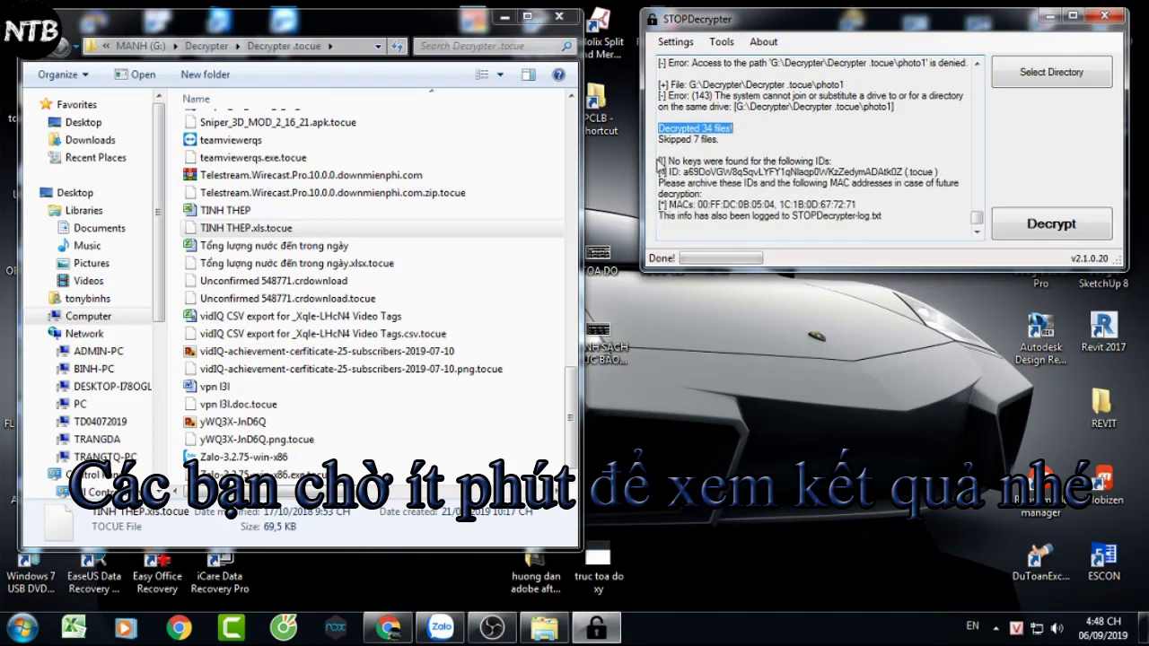
Maximize the Decrypter .tocue folder window and sort its files by name in ascending order
{"action": "left_click", "coordinate": [528, 16]}
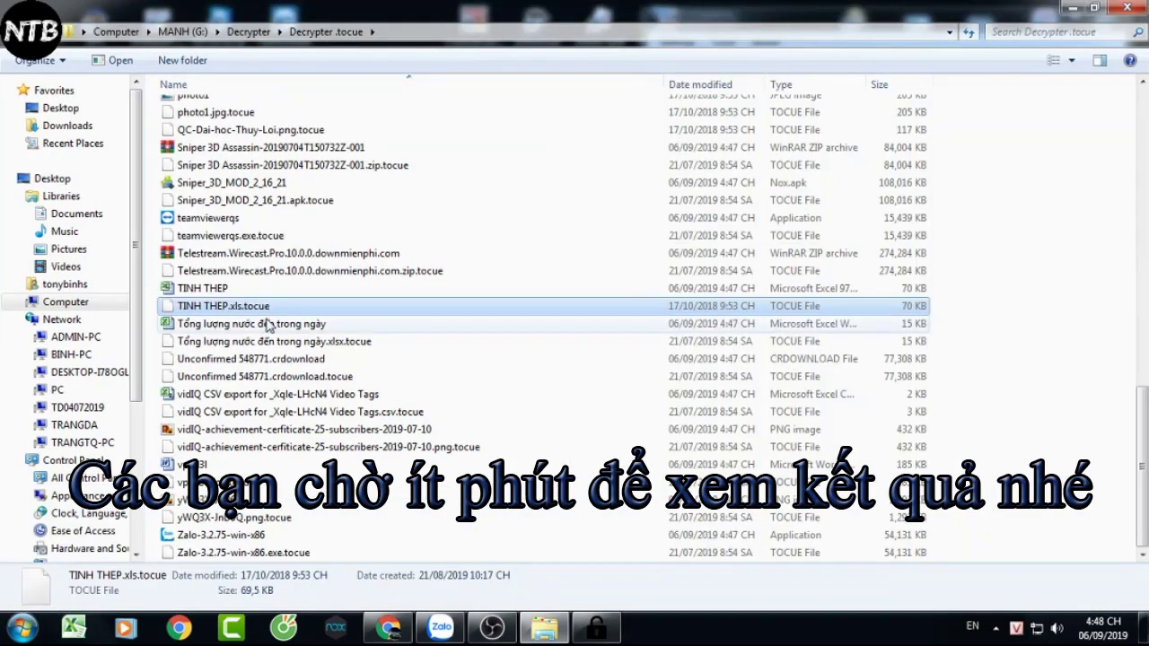
{"action": "scroll", "coordinate": [320, 317], "scroll_direction": "up", "scroll_amount": 12}
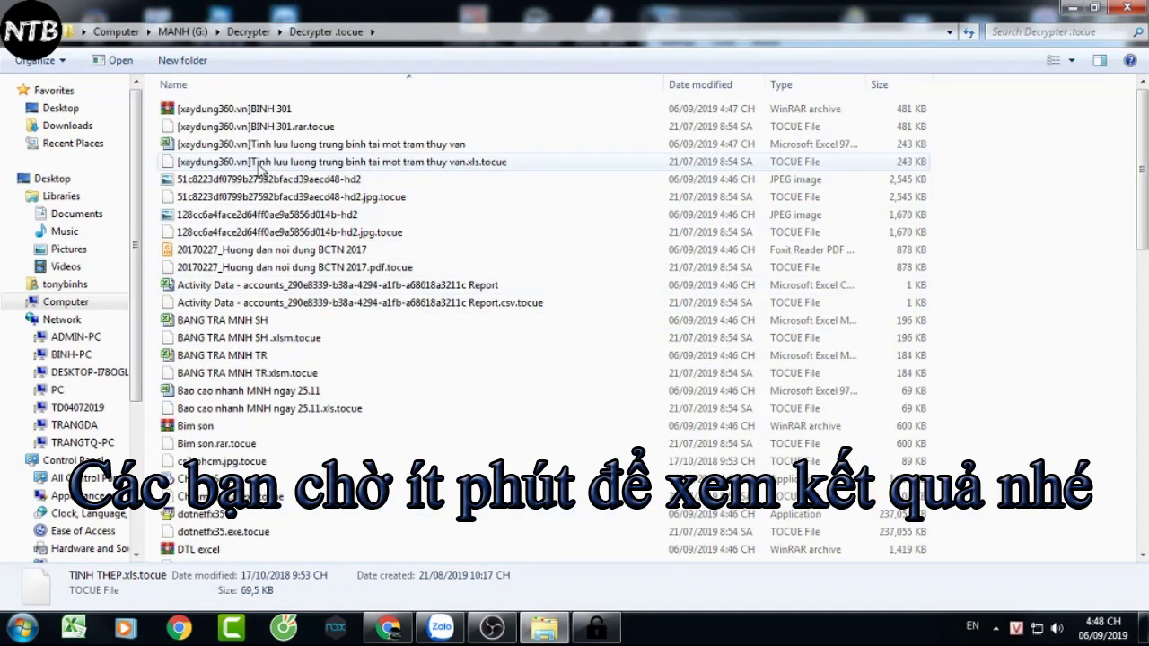
{"action": "left_click", "coordinate": [218, 145]}
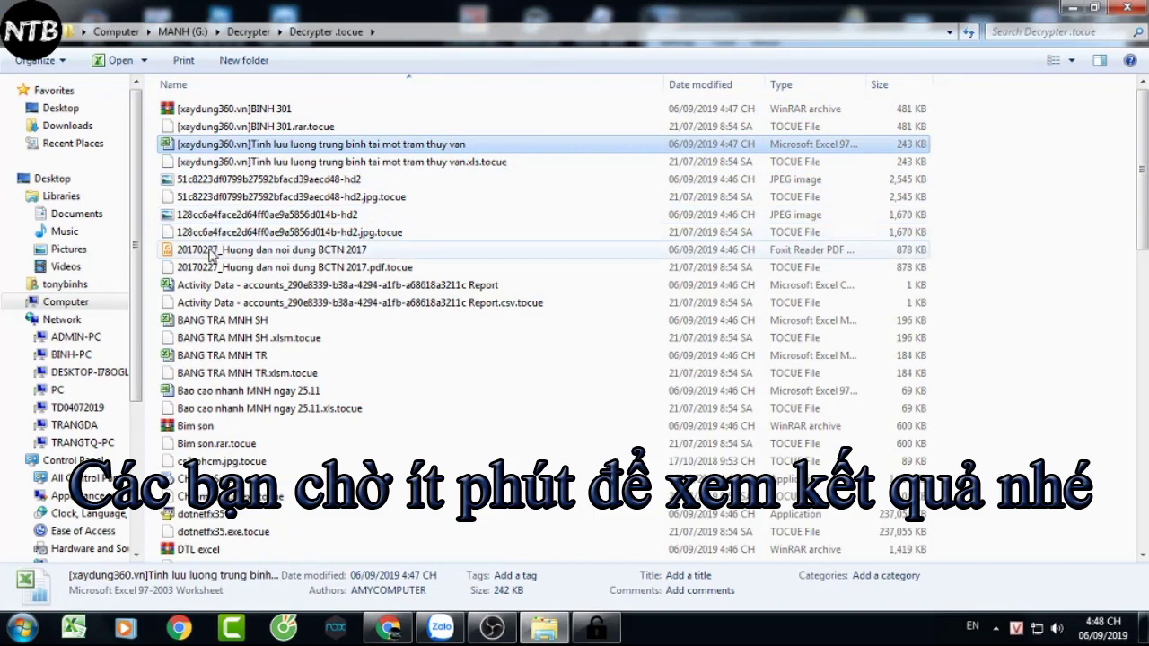
{"action": "left_click", "coordinate": [176, 85]}
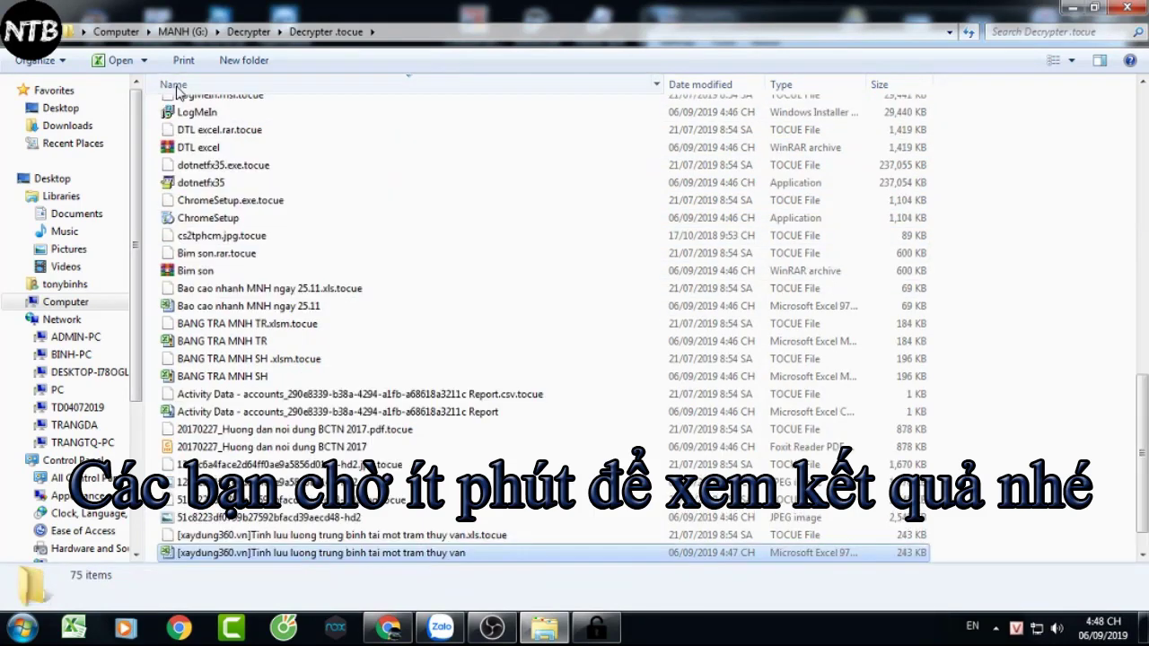
{"action": "left_click", "coordinate": [176, 85]}
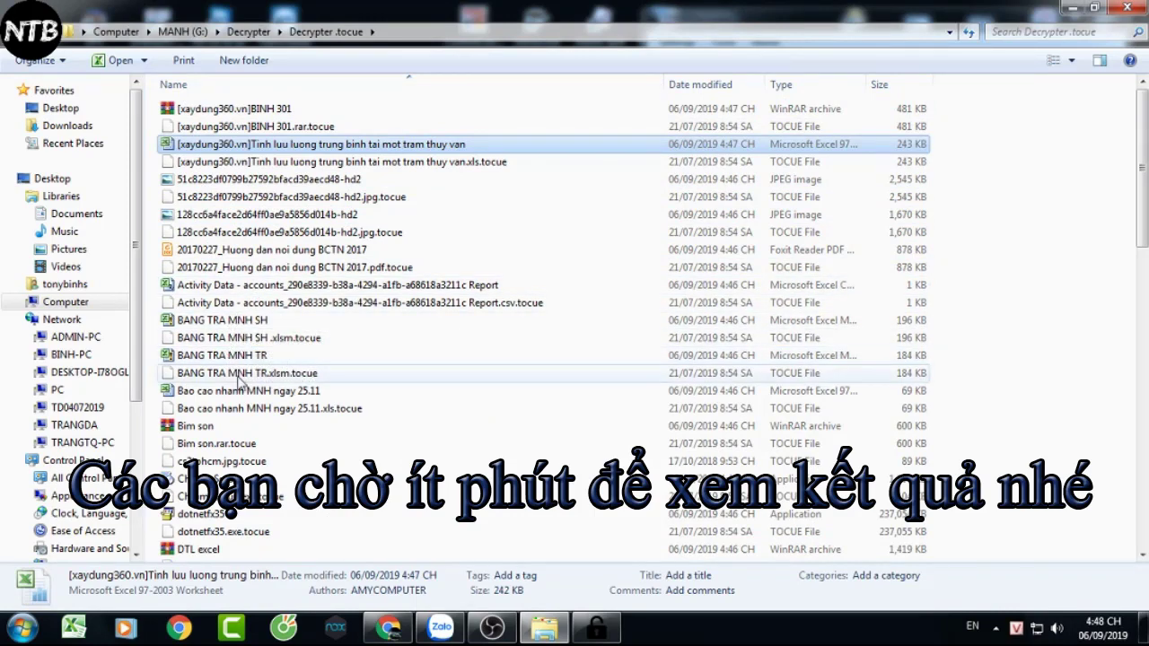
Go through the sorted file list and compare the decrypted files with their .tocue counterparts
{"action": "scroll", "coordinate": [251, 404], "scroll_direction": "down", "scroll_amount": 2}
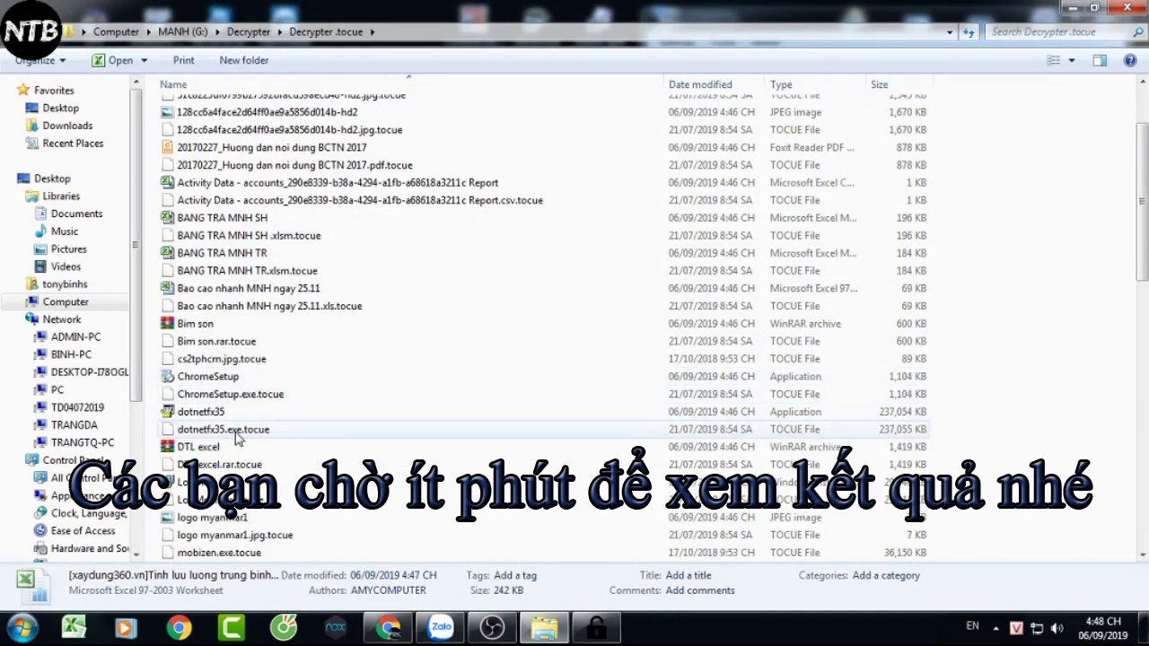
{"action": "scroll", "coordinate": [229, 419], "scroll_direction": "down", "scroll_amount": 2}
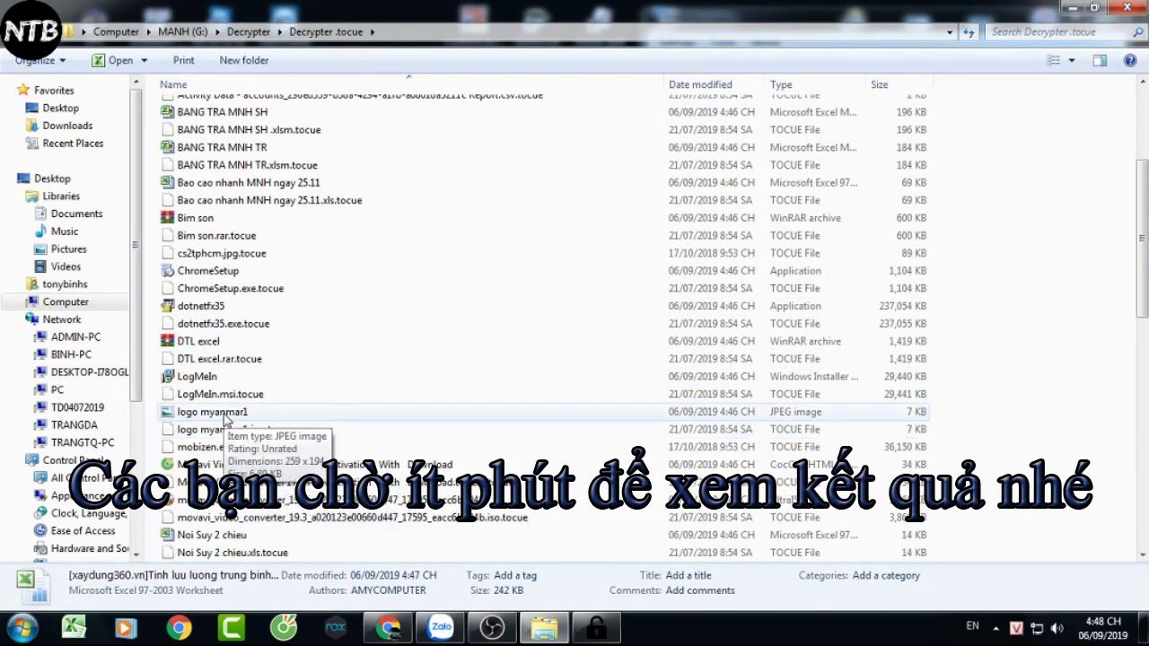
{"action": "scroll", "coordinate": [225, 419], "scroll_direction": "down", "scroll_amount": 1}
{"action": "scroll", "coordinate": [226, 420], "scroll_direction": "down", "scroll_amount": 3}
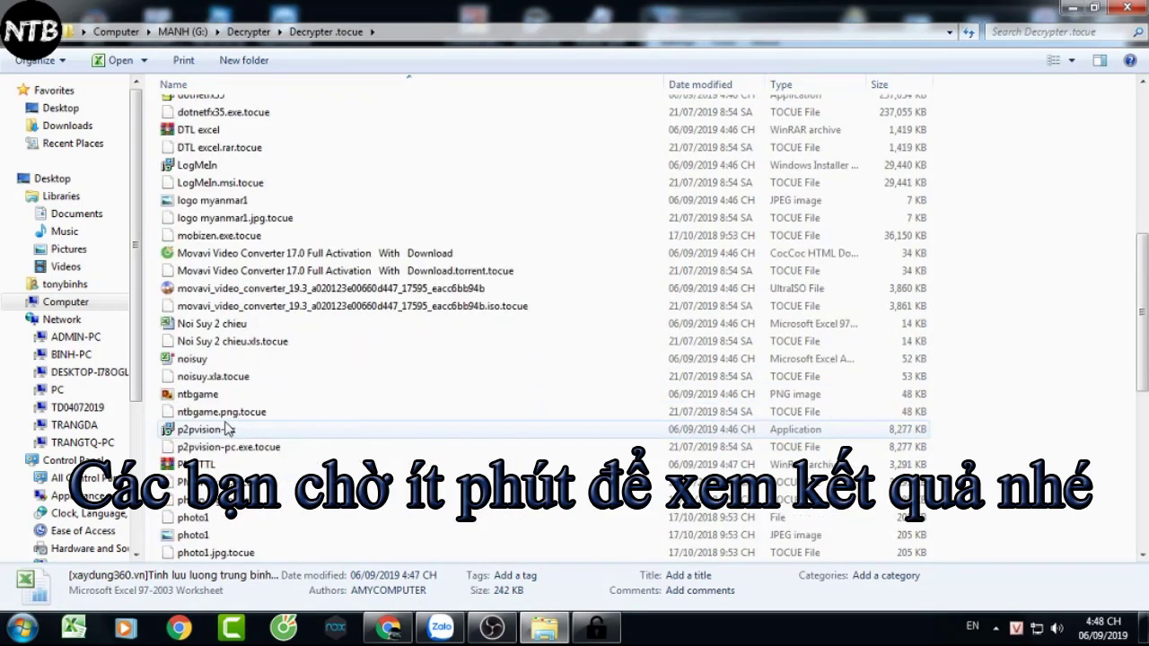
{"action": "scroll", "coordinate": [229, 410], "scroll_direction": "down", "scroll_amount": 3}
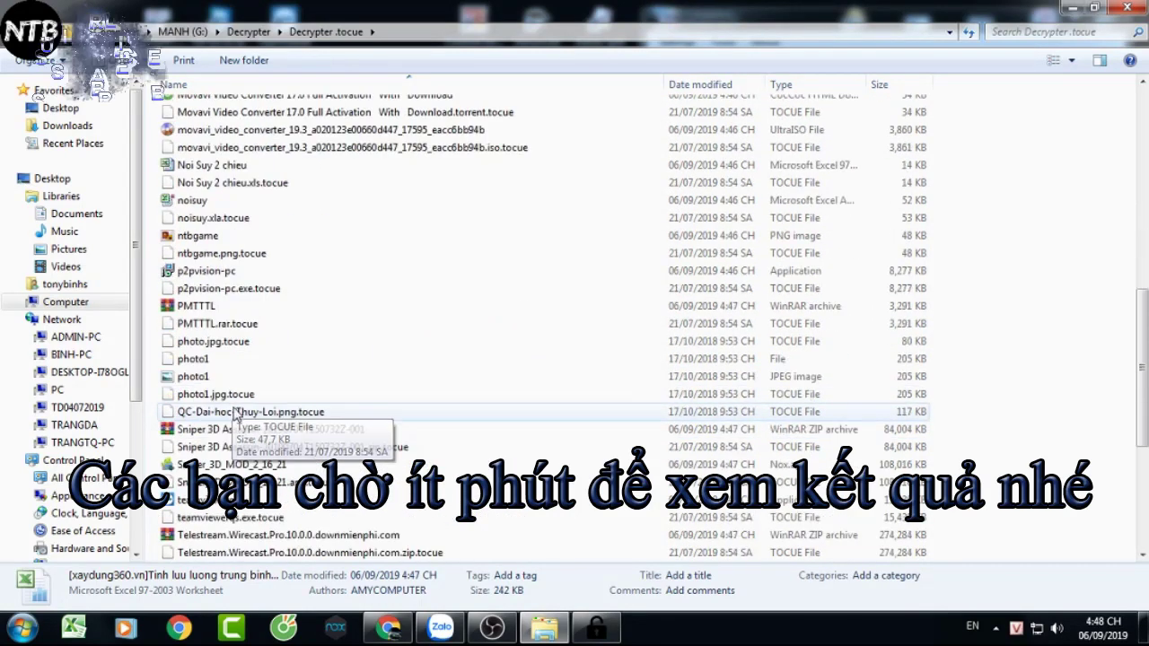
{"action": "scroll", "coordinate": [216, 377], "scroll_direction": "down", "scroll_amount": 1}
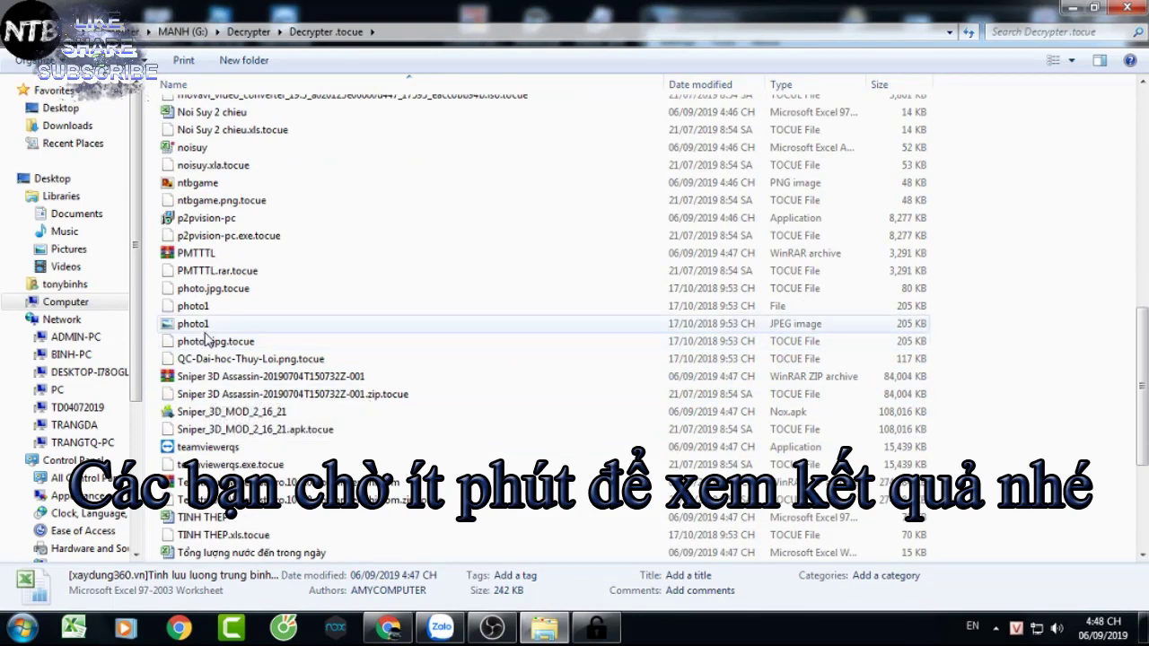
{"action": "key", "text": "Up"}
{"action": "key", "text": "Up"}
{"action": "key", "text": "Up"}
{"action": "key", "text": "Up"}
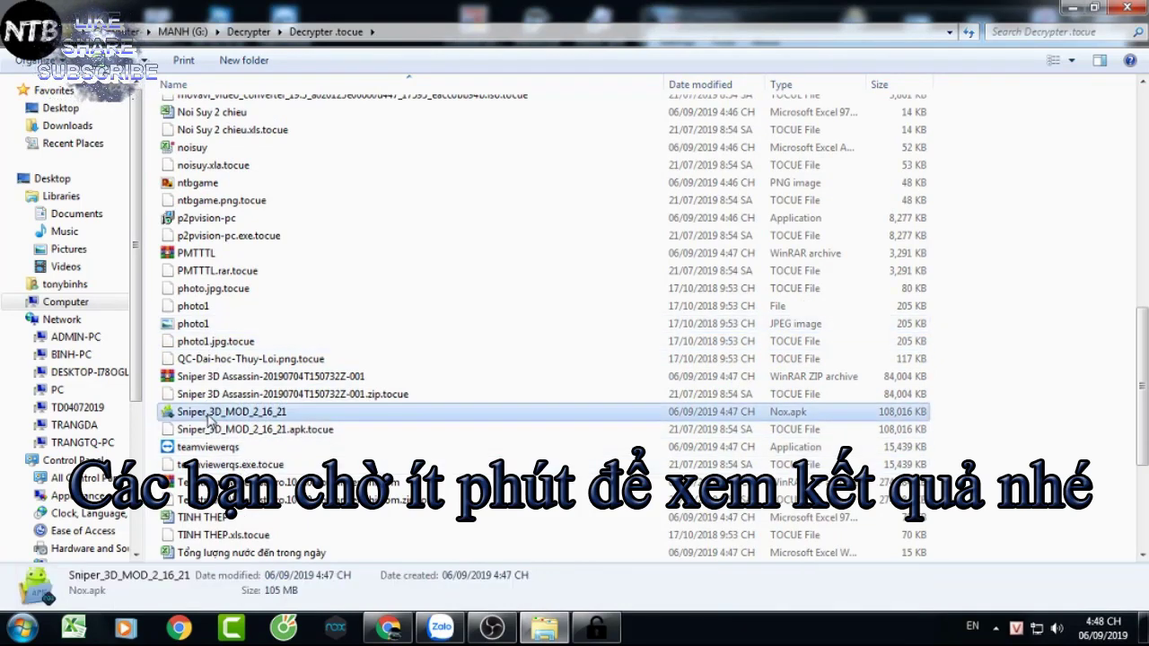
{"action": "scroll", "coordinate": [296, 450], "scroll_direction": "down", "scroll_amount": 3}
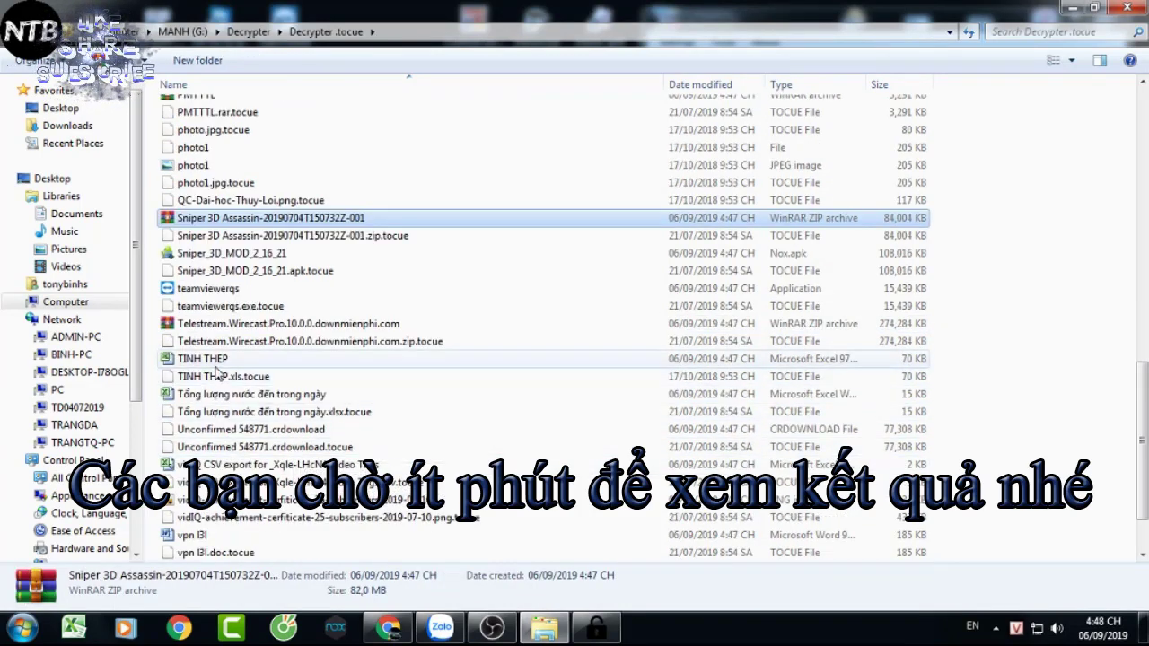
{"action": "key", "text": "Down"}
{"action": "key", "text": "Down"}
{"action": "key", "text": "Down"}
{"action": "key", "text": "Down"}
{"action": "key", "text": "Down"}
{"action": "key", "text": "Down"}
{"action": "key", "text": "Down"}
{"action": "key", "text": "Down"}
{"action": "key", "text": "Down"}
{"action": "key", "text": "Down"}
{"action": "key", "text": "Down"}
{"action": "key", "text": "Down"}
{"action": "key", "text": "Down"}
Open the decrypted JPEG image 51c8223df0799b27592bfacd39aecd48-hd2 to test it, and close the photo viewer
{"action": "scroll", "coordinate": [215, 449], "scroll_direction": "up", "scroll_amount": 20}
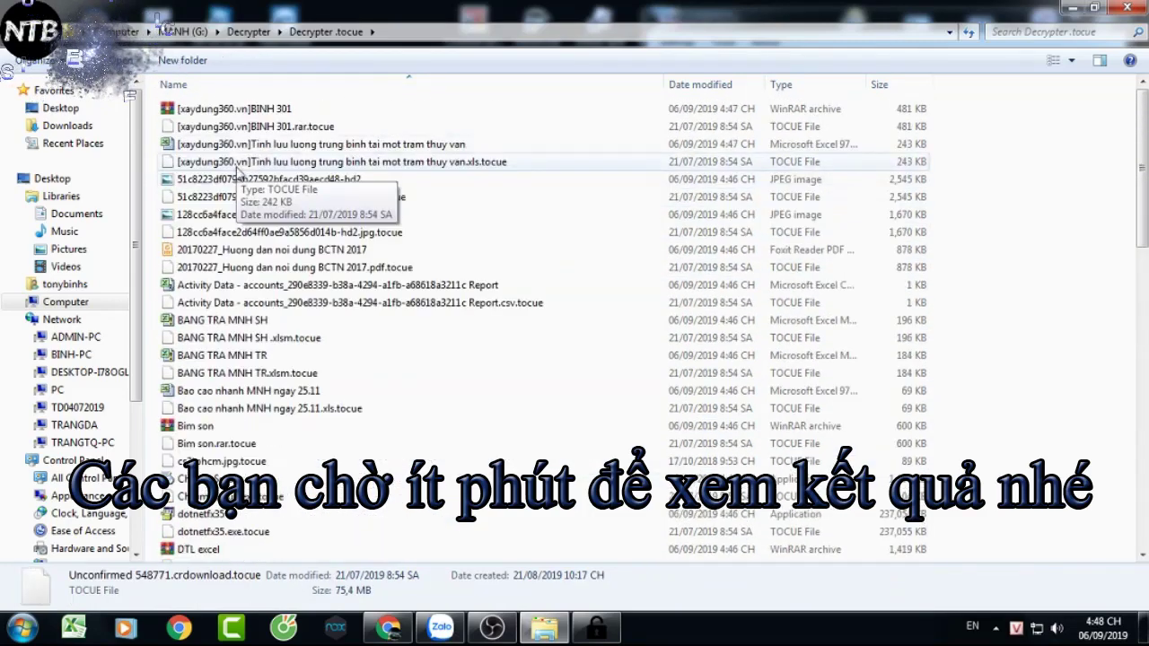
{"action": "left_click", "coordinate": [258, 142]}
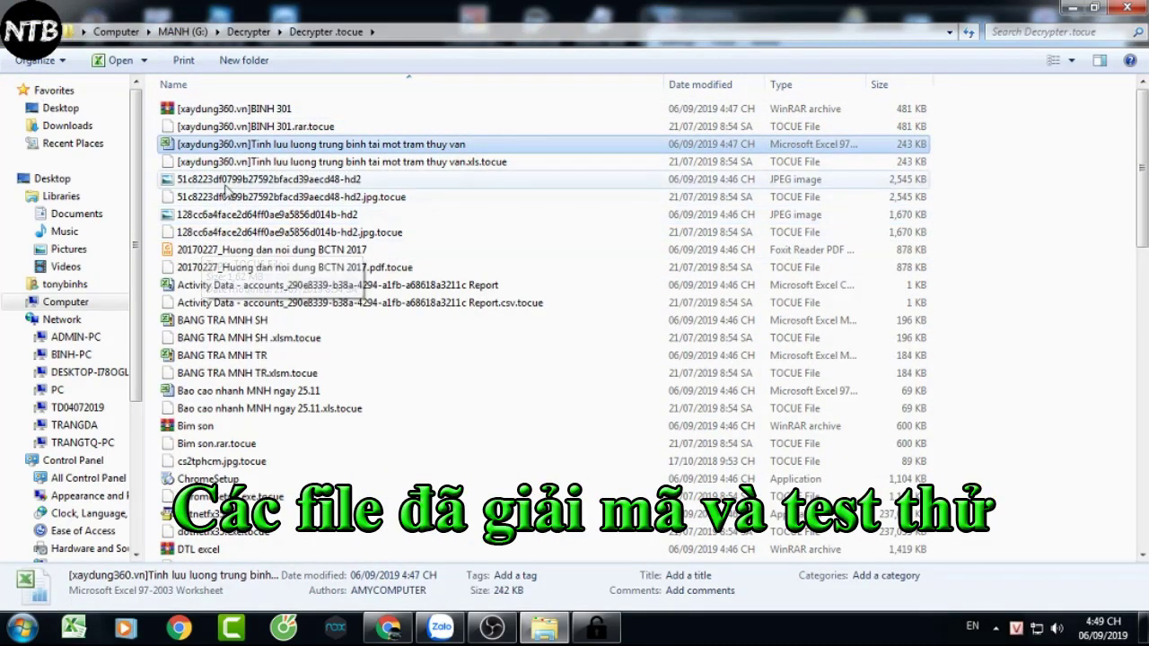
{"action": "double_click", "coordinate": [269, 179]}
{"action": "left_click", "coordinate": [1127, 7]}
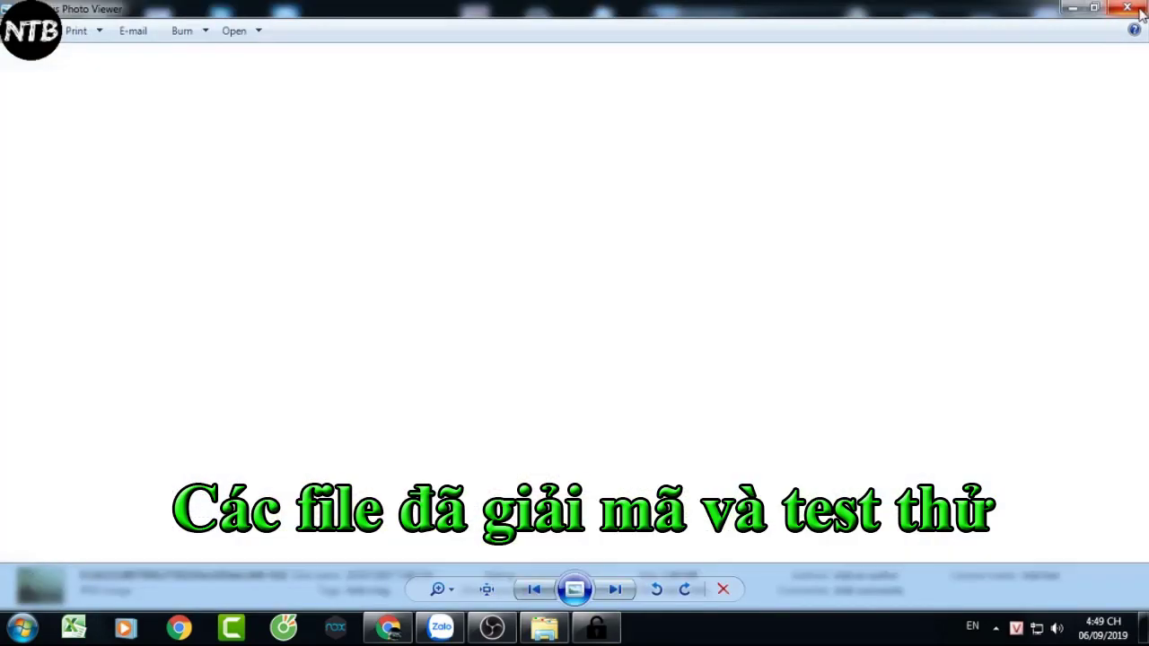
Open the decrypted image 128cc6a4face2d64ff0ae9a5856d014b-hd2 and the PDF 20170227_Huong dan noi dung BCTN 2017 to test them, closing each viewer
{"action": "double_click", "coordinate": [252, 214]}
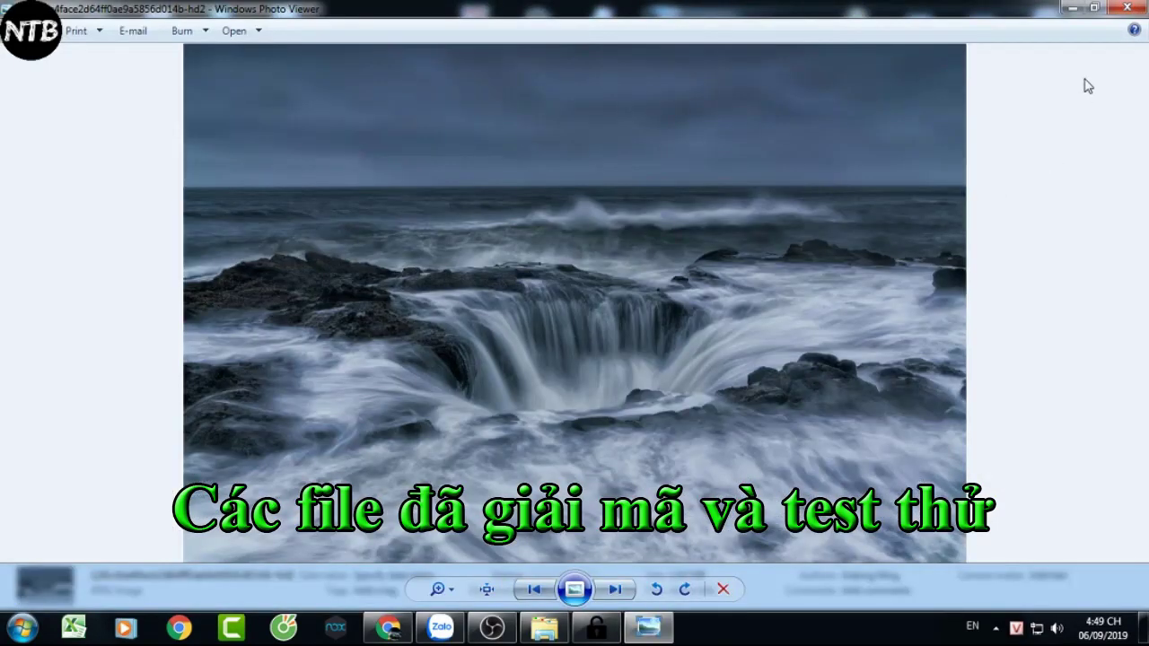
{"action": "left_click", "coordinate": [1126, 7]}
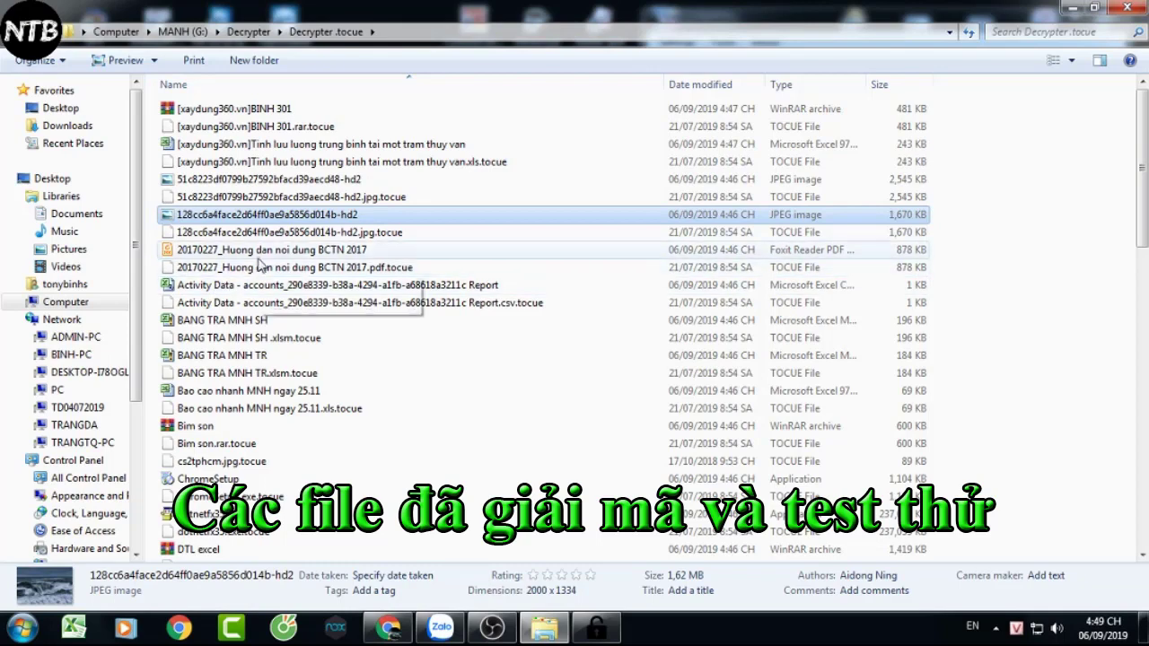
{"action": "double_click", "coordinate": [273, 250]}
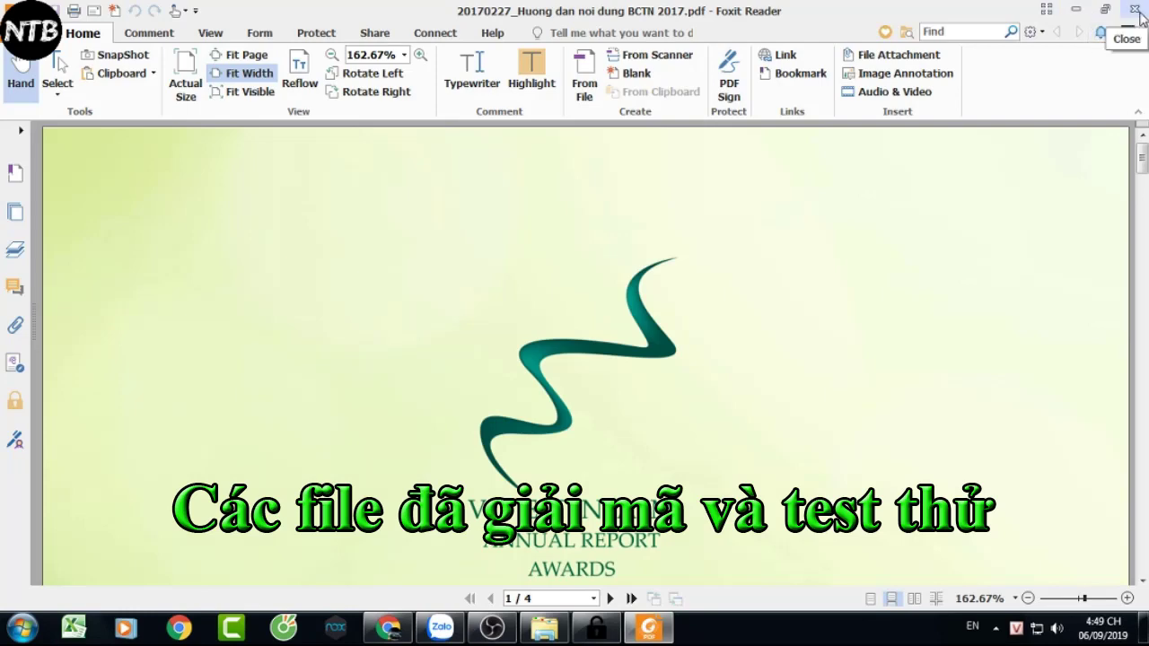
{"action": "middle_click", "coordinate": [922, 231]}
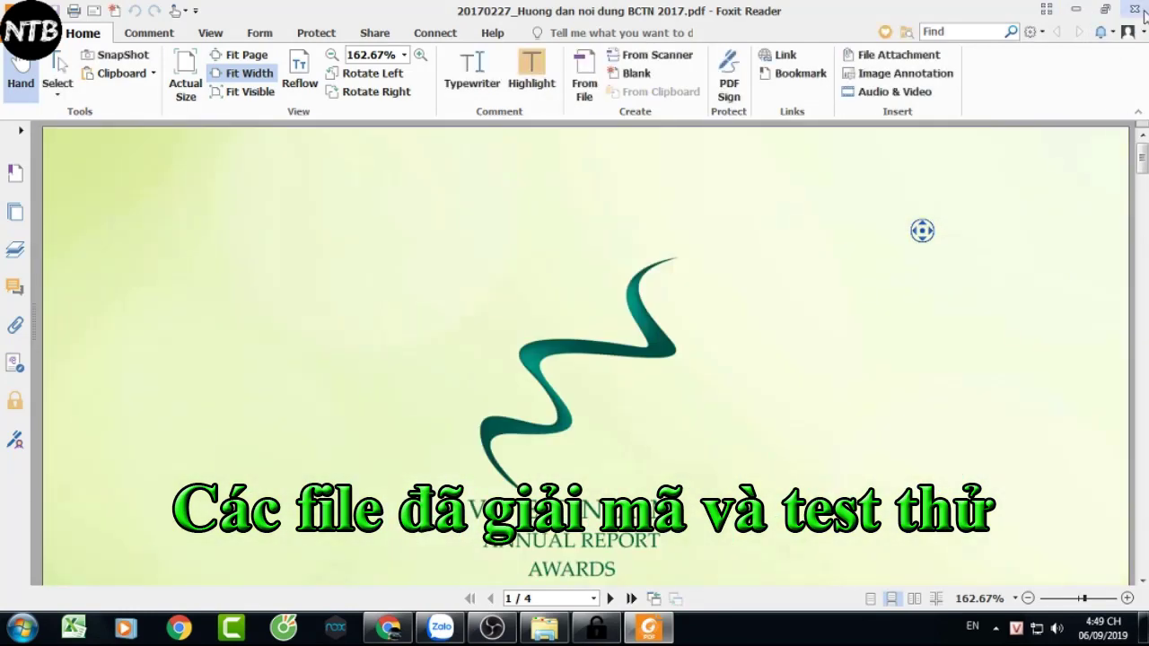
{"action": "middle_click", "coordinate": [998, 213]}
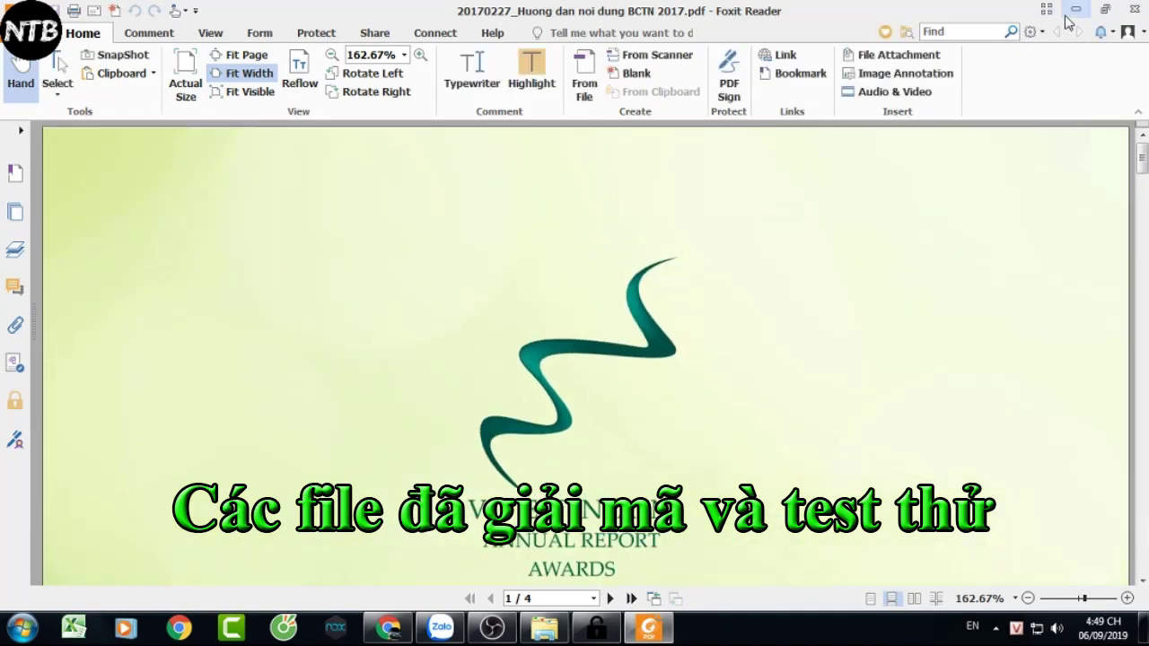
{"action": "left_click", "coordinate": [1134, 9]}
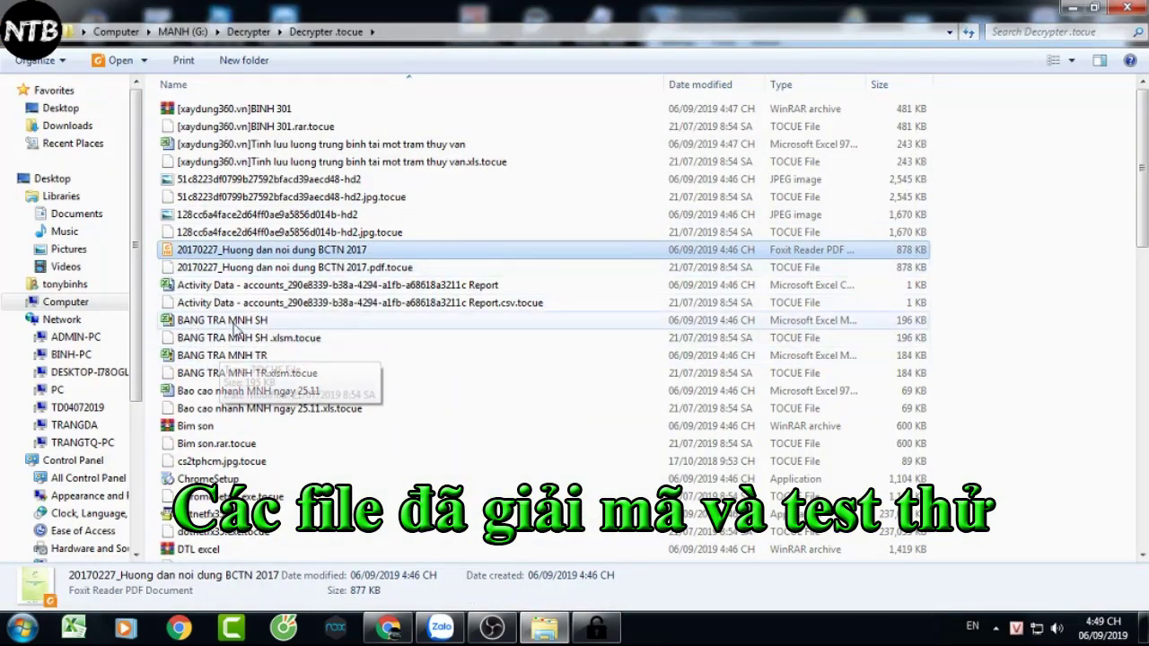
Open the decrypted workbook BANG TRA MNH TR and check its rows, and close Excel with the option to remove the recovered files
{"action": "left_click", "coordinate": [240, 321]}
{"action": "left_click", "coordinate": [240, 356]}
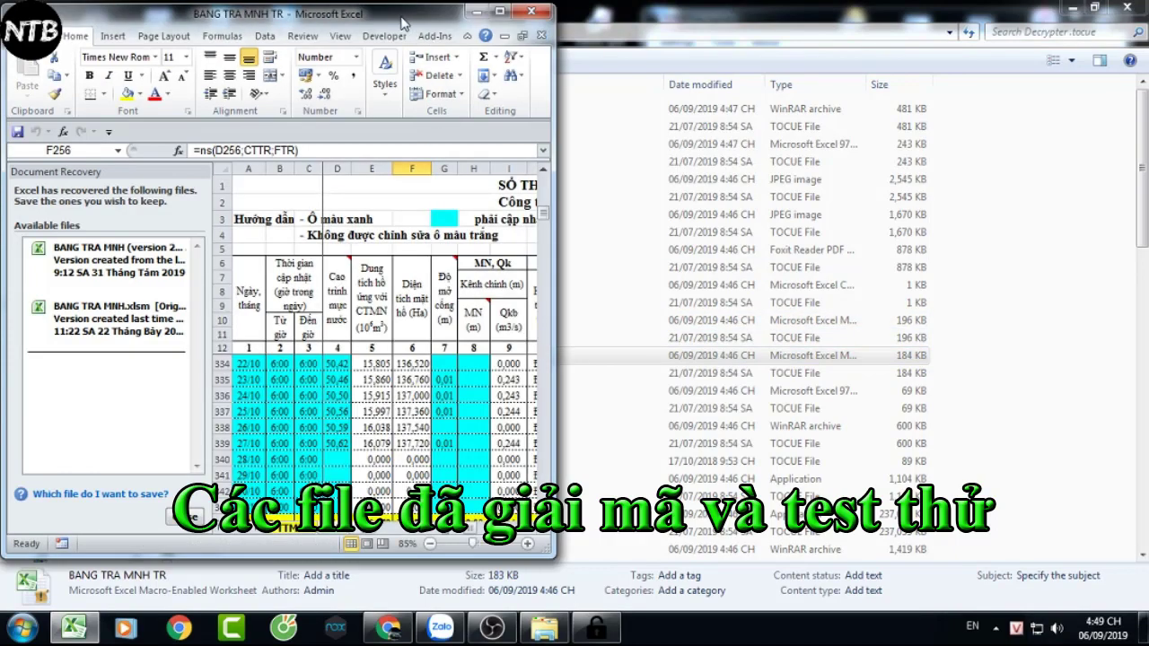
{"action": "scroll", "coordinate": [786, 334], "scroll_direction": "down", "scroll_amount": 4}
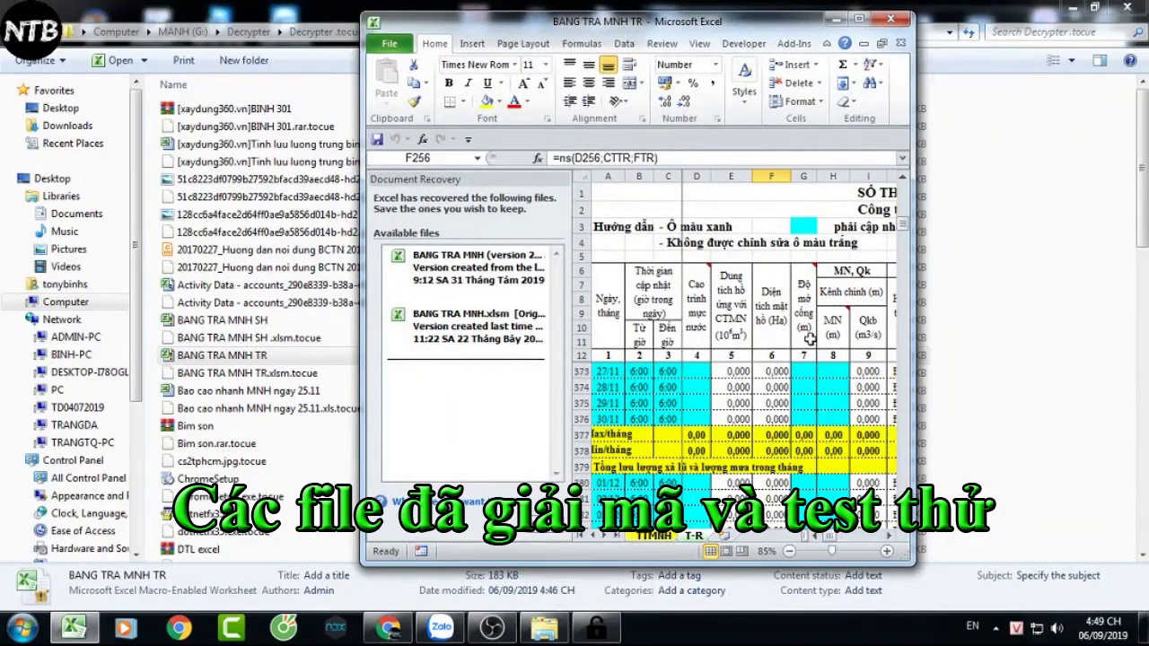
{"action": "left_click", "coordinate": [897, 22]}
{"action": "left_click", "coordinate": [583, 335]}
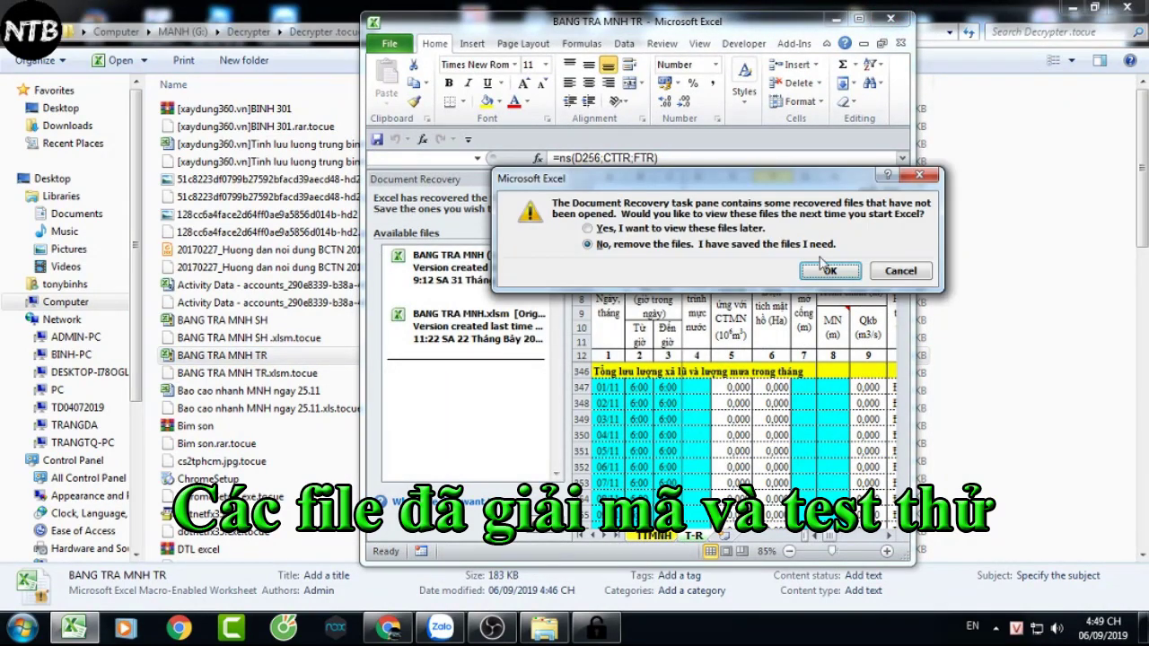
{"action": "left_click", "coordinate": [849, 279]}
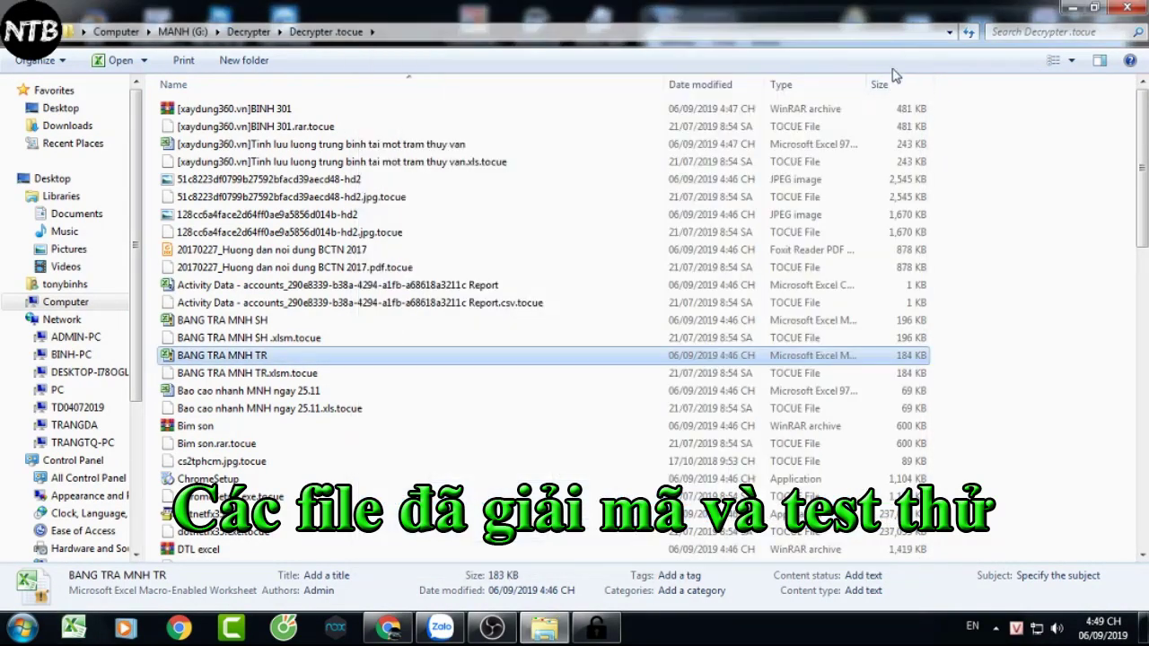
Run the decrypted ChromeSetup application to test that it launches, and cancel its installation
{"action": "left_click", "coordinate": [197, 409]}
{"action": "scroll", "coordinate": [204, 404], "scroll_direction": "down", "scroll_amount": 2}
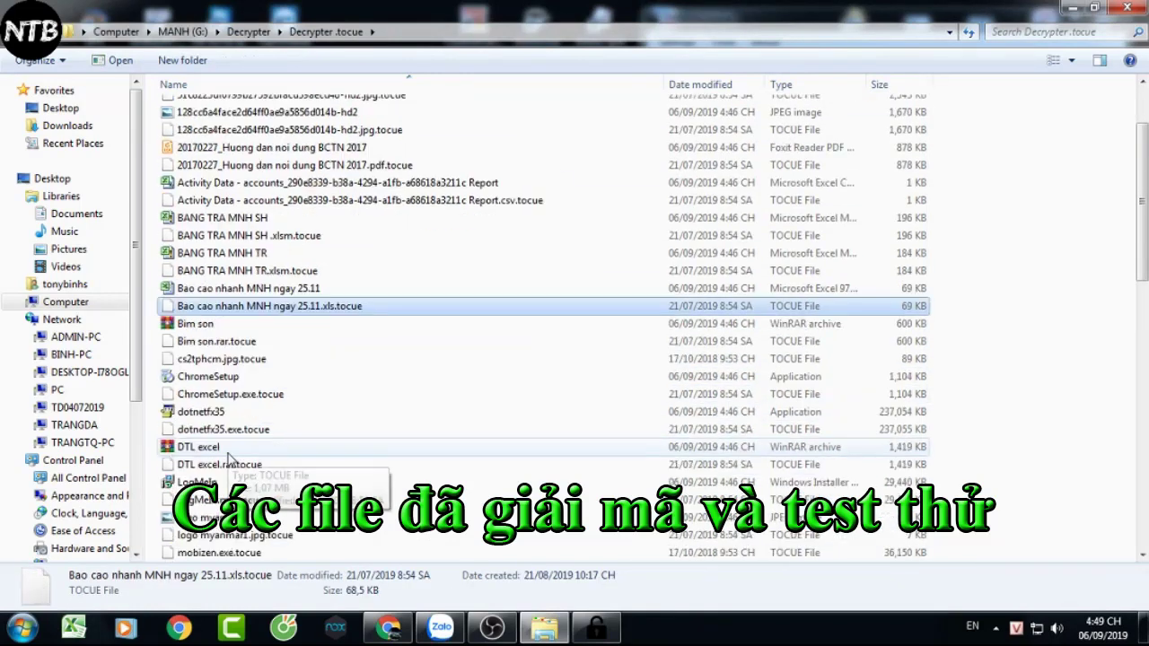
{"action": "left_click", "coordinate": [212, 377]}
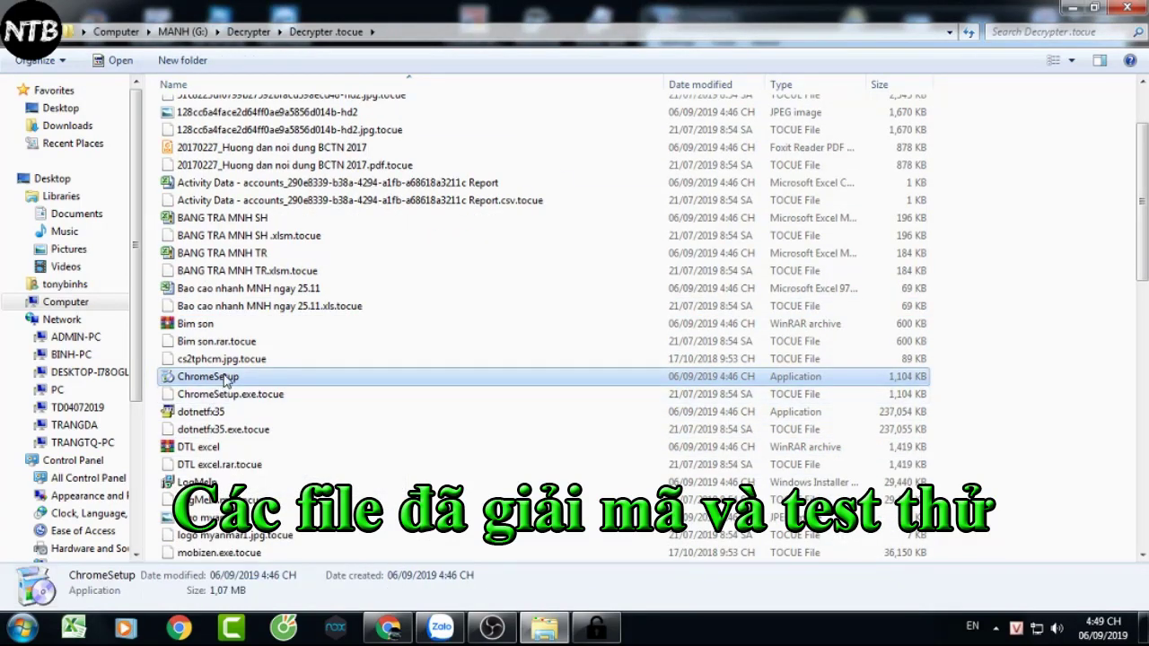
{"action": "double_click", "coordinate": [226, 381]}
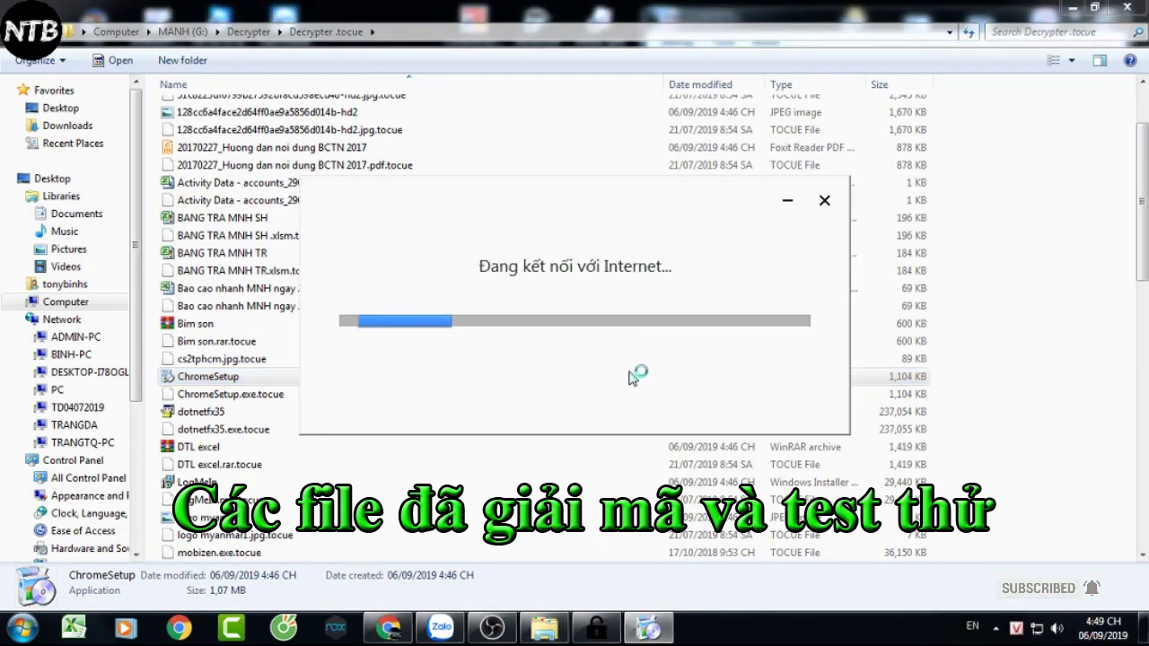
{"action": "left_click", "coordinate": [824, 200]}
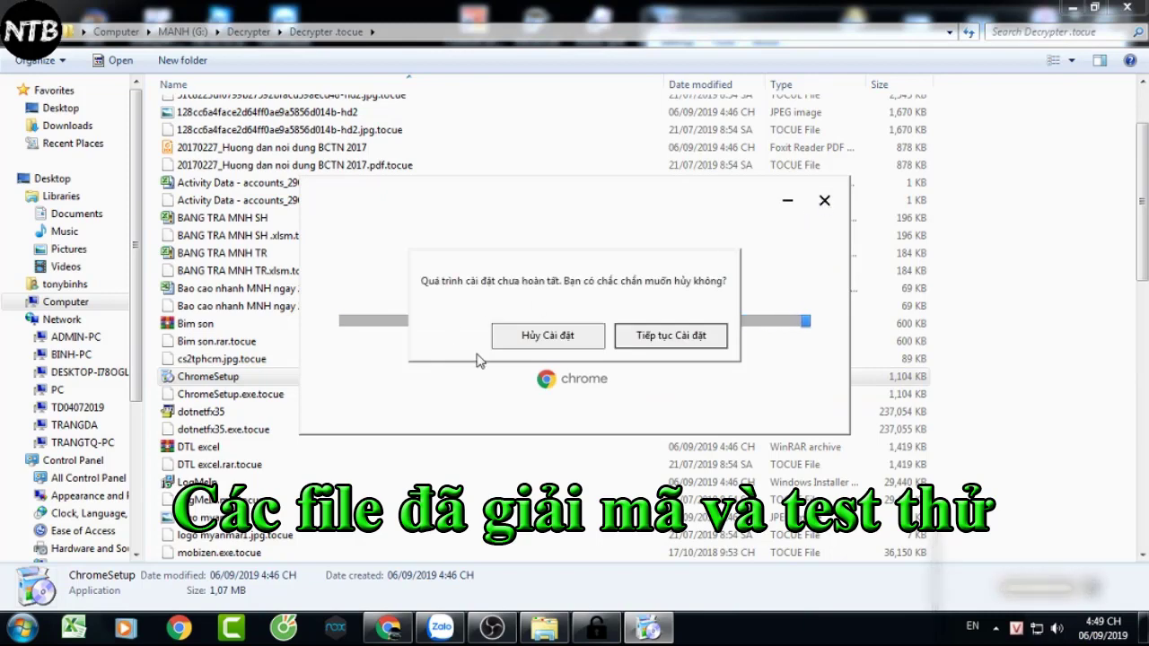
{"action": "left_click", "coordinate": [600, 338]}
Look over the decrypted installers around LogMeIn, open the JPEG image logo myanmar1 to test it, and close the photo viewer
{"action": "left_click", "coordinate": [235, 482]}
{"action": "scroll", "coordinate": [235, 449], "scroll_direction": "down", "scroll_amount": 4}
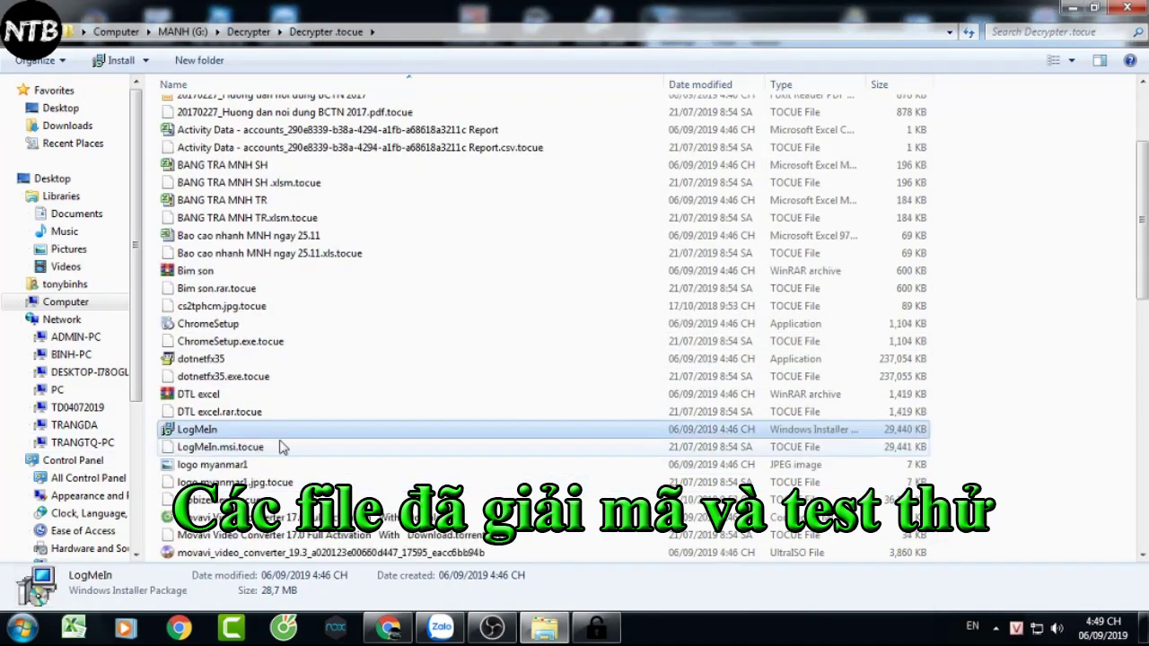
{"action": "left_click", "coordinate": [229, 359]}
{"action": "left_click", "coordinate": [222, 339]}
{"action": "left_click", "coordinate": [224, 307]}
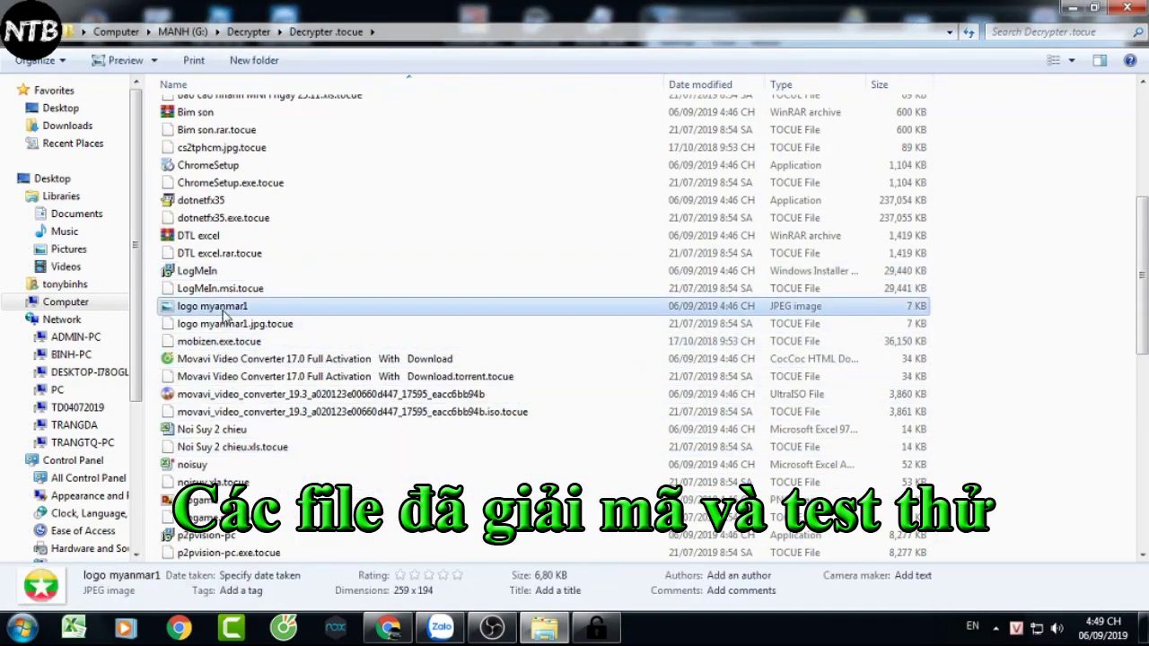
{"action": "double_click", "coordinate": [619, 306]}
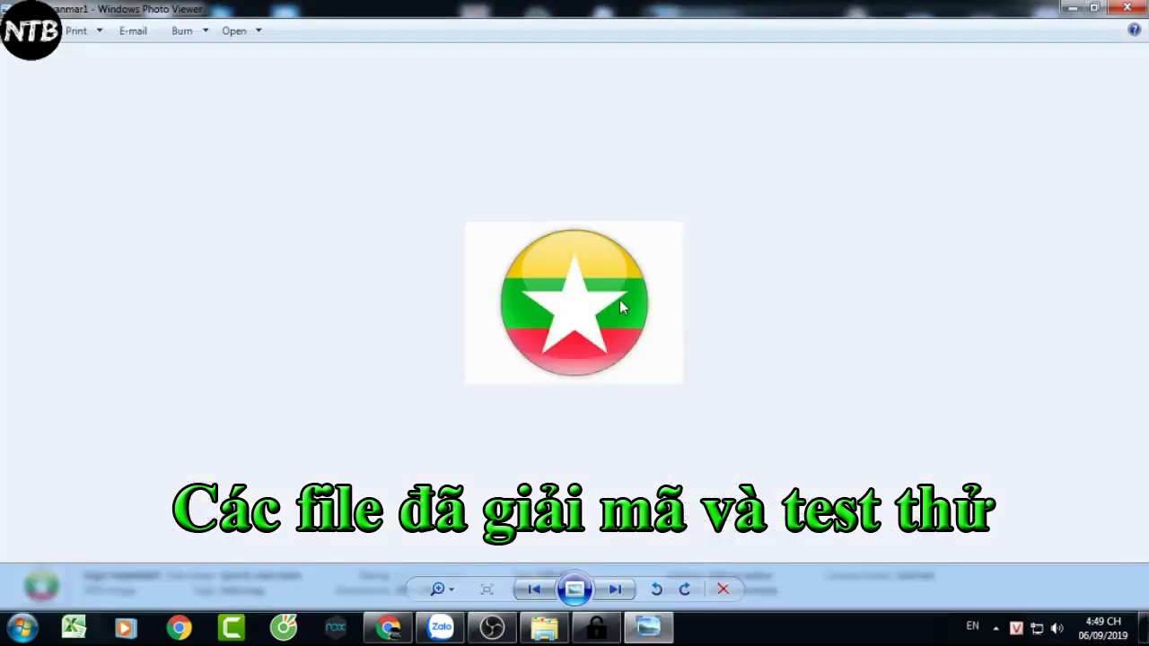
{"action": "left_click", "coordinate": [1127, 7]}
Try to view the JPEG image photo1, and close the photo viewer
{"action": "scroll", "coordinate": [211, 342], "scroll_direction": "down", "scroll_amount": 2}
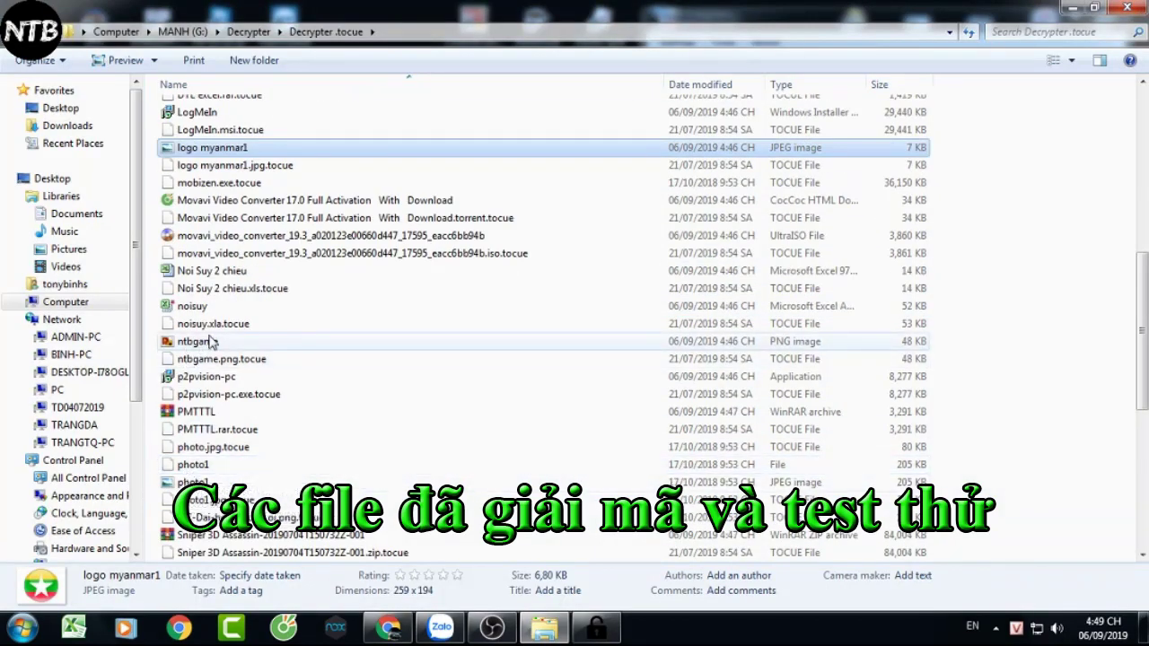
{"action": "double_click", "coordinate": [345, 475]}
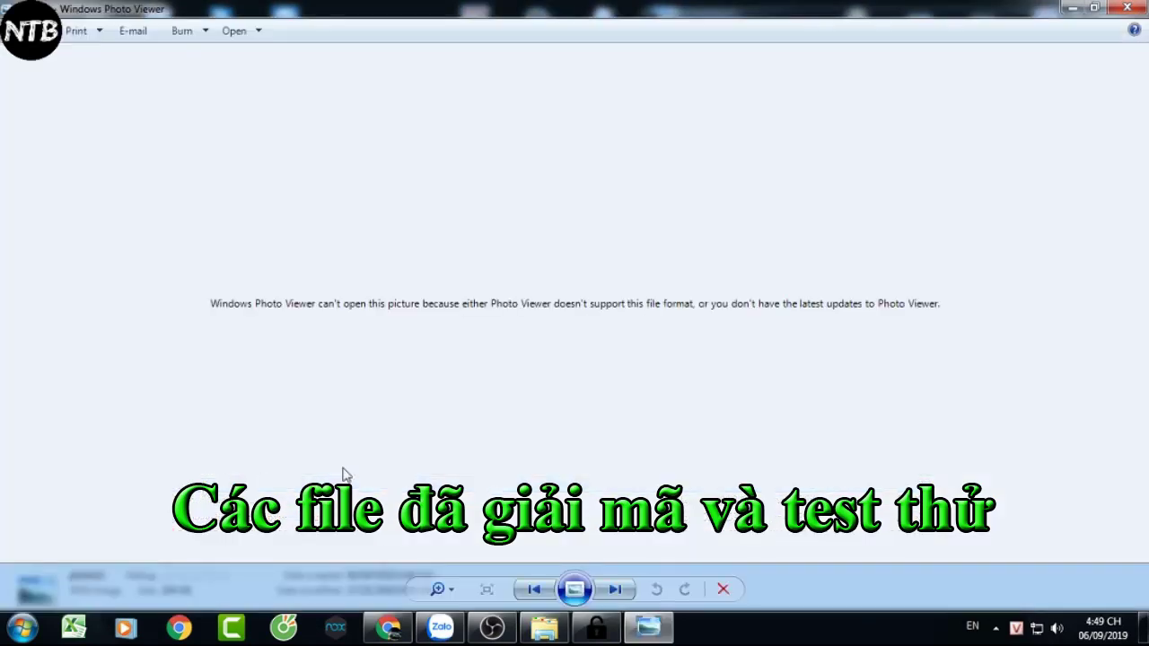
{"action": "left_click", "coordinate": [1128, 8]}
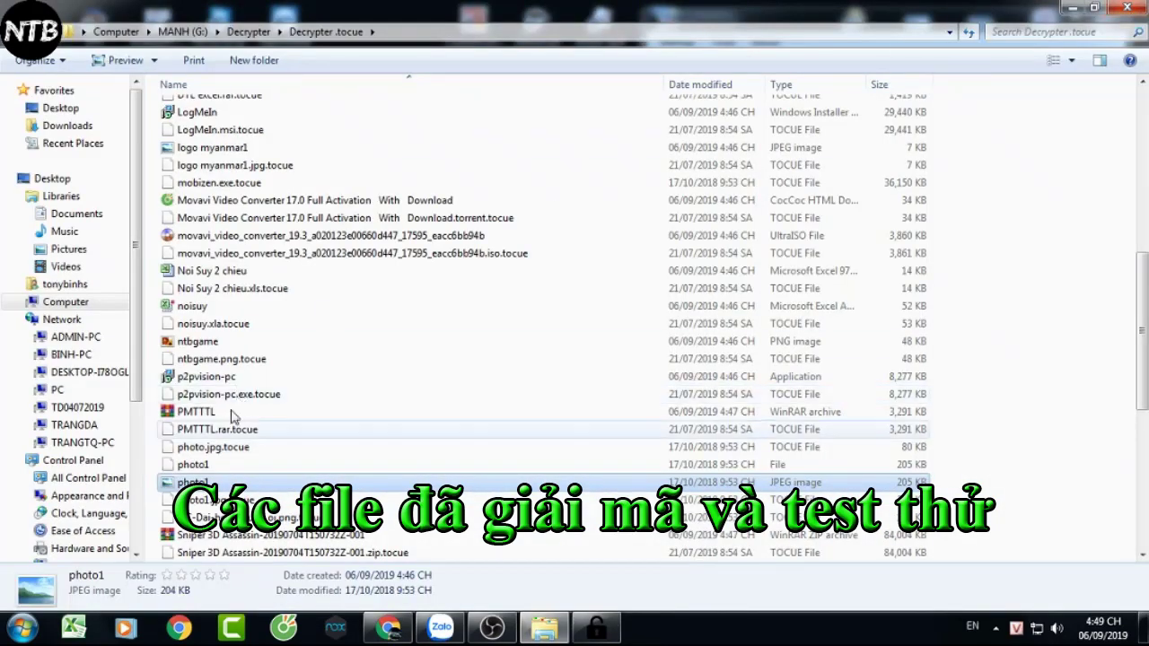
Inspect the remaining decrypted files to the end of the list, including teamviewerqs, the vidIQ certificate and the yWQ3X-JnD6Q image
{"action": "scroll", "coordinate": [203, 480], "scroll_direction": "down", "scroll_amount": 2}
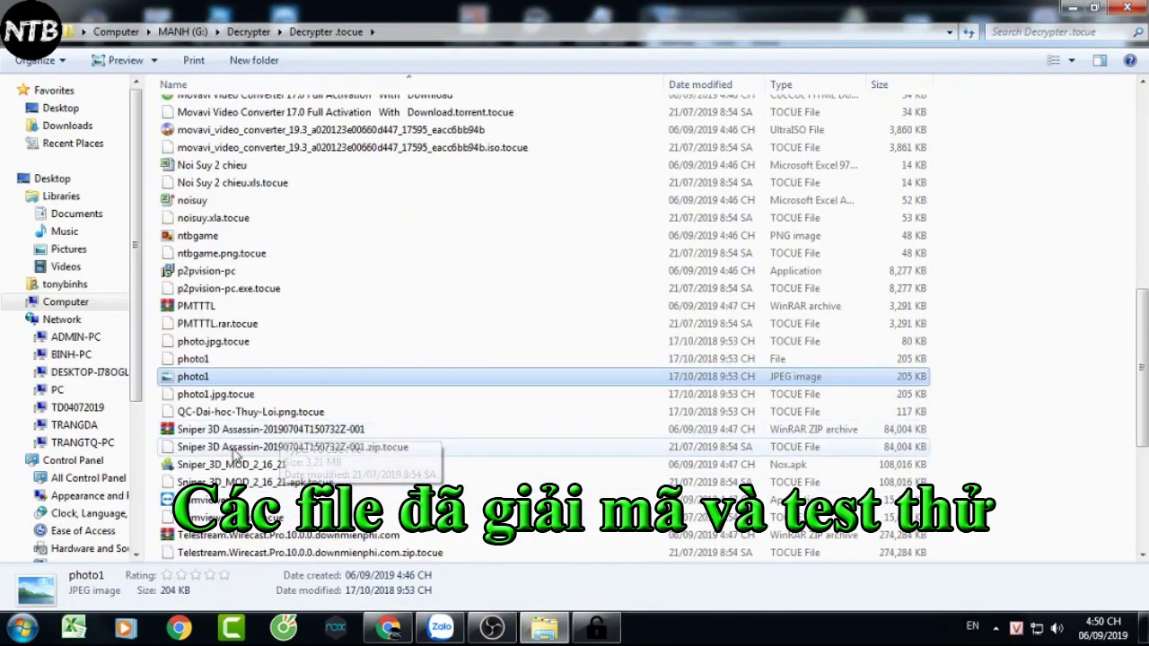
{"action": "left_click", "coordinate": [213, 501]}
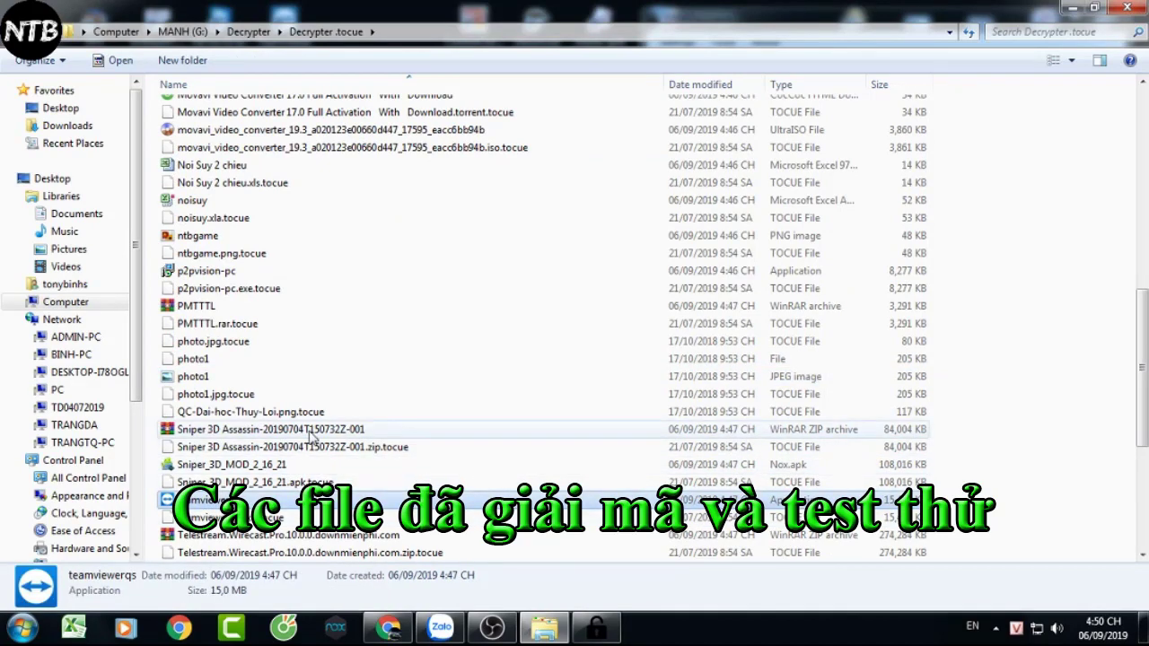
{"action": "scroll", "coordinate": [212, 503], "scroll_direction": "down", "scroll_amount": 4}
{"action": "left_click", "coordinate": [197, 503]}
{"action": "scroll", "coordinate": [196, 508], "scroll_direction": "down", "scroll_amount": 2}
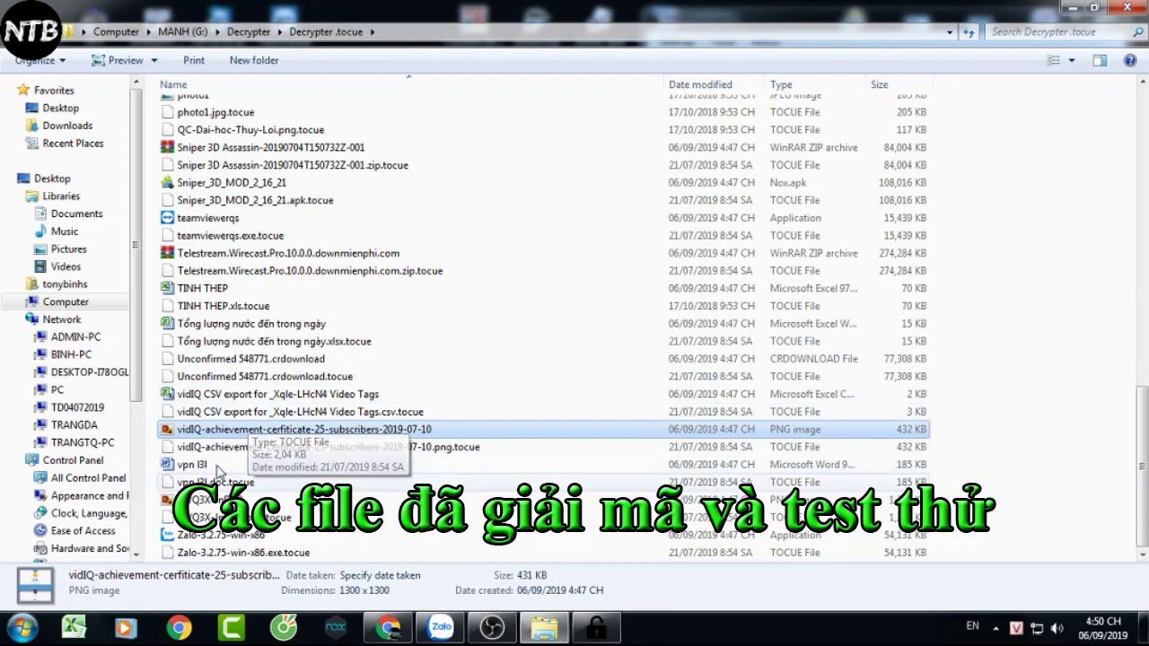
{"action": "left_click", "coordinate": [205, 518]}
{"action": "left_click", "coordinate": [205, 501]}
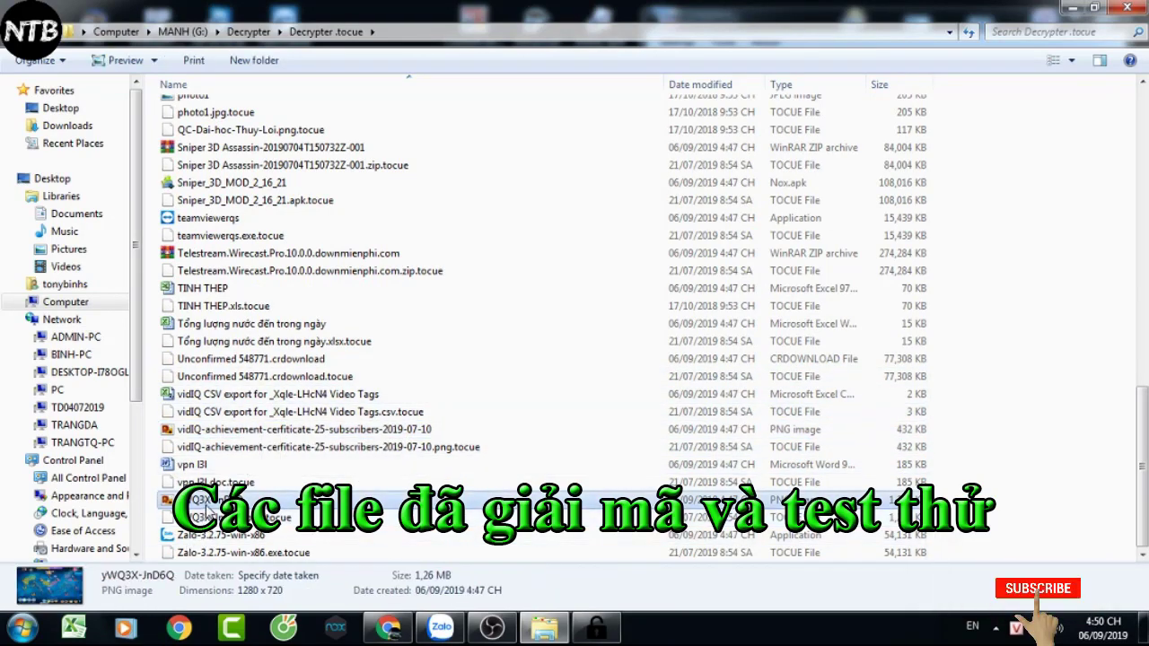
Open the decrypted Word document vpn l3l to test it, and close Word
{"action": "left_click", "coordinate": [203, 466]}
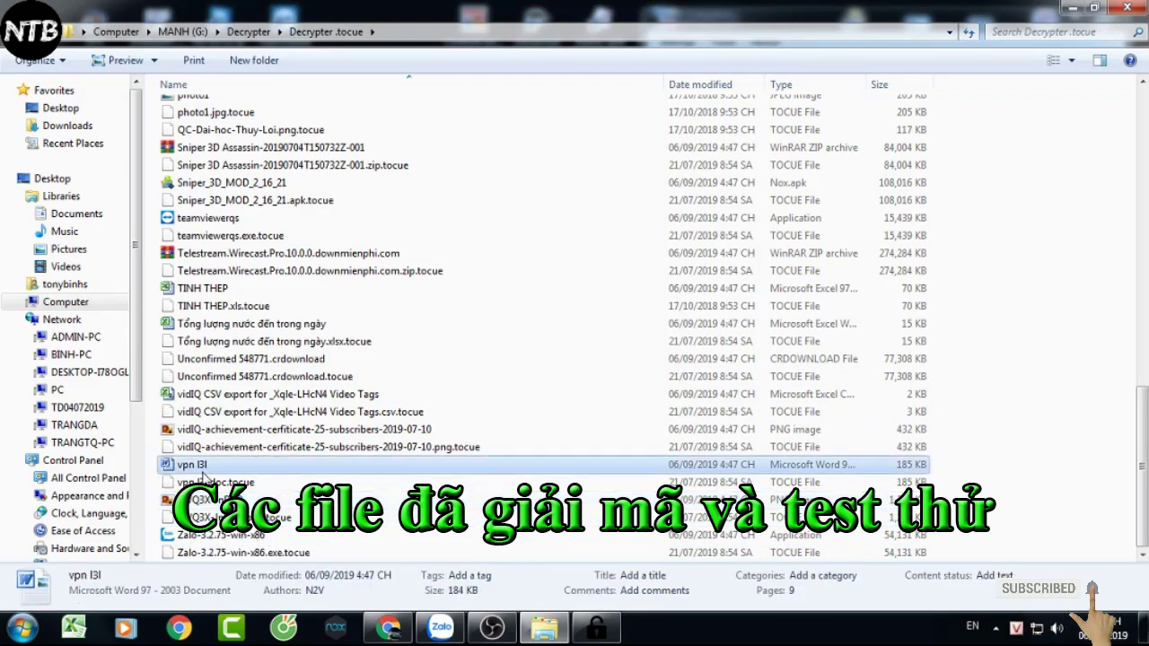
{"action": "left_click", "coordinate": [220, 290]}
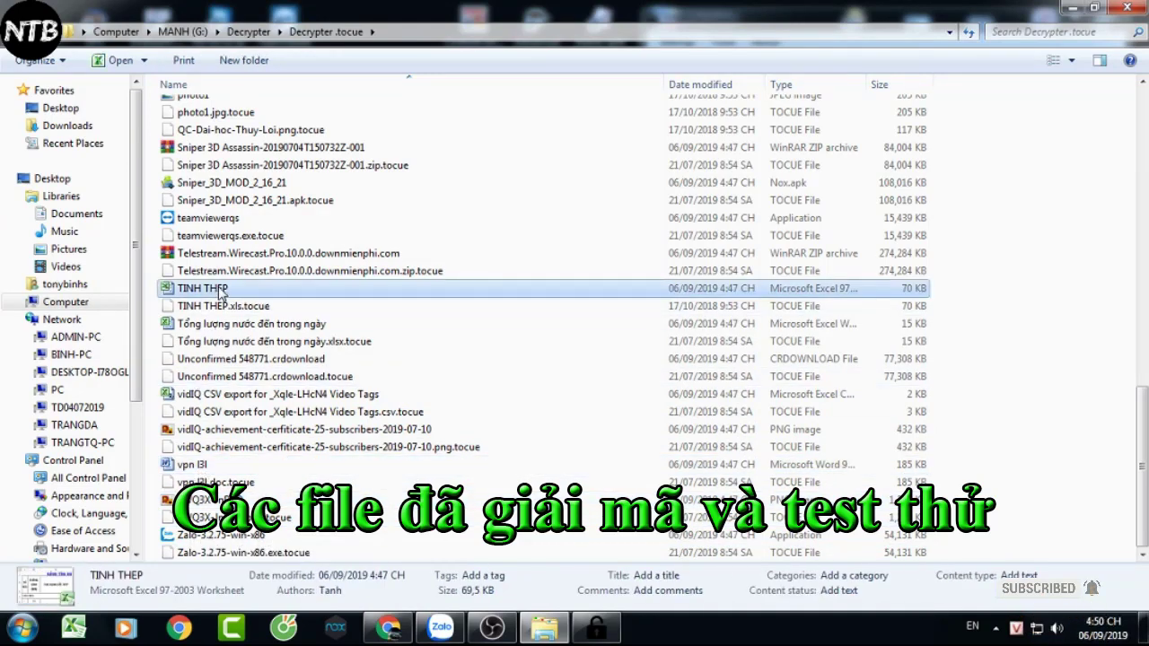
{"action": "left_click", "coordinate": [202, 467]}
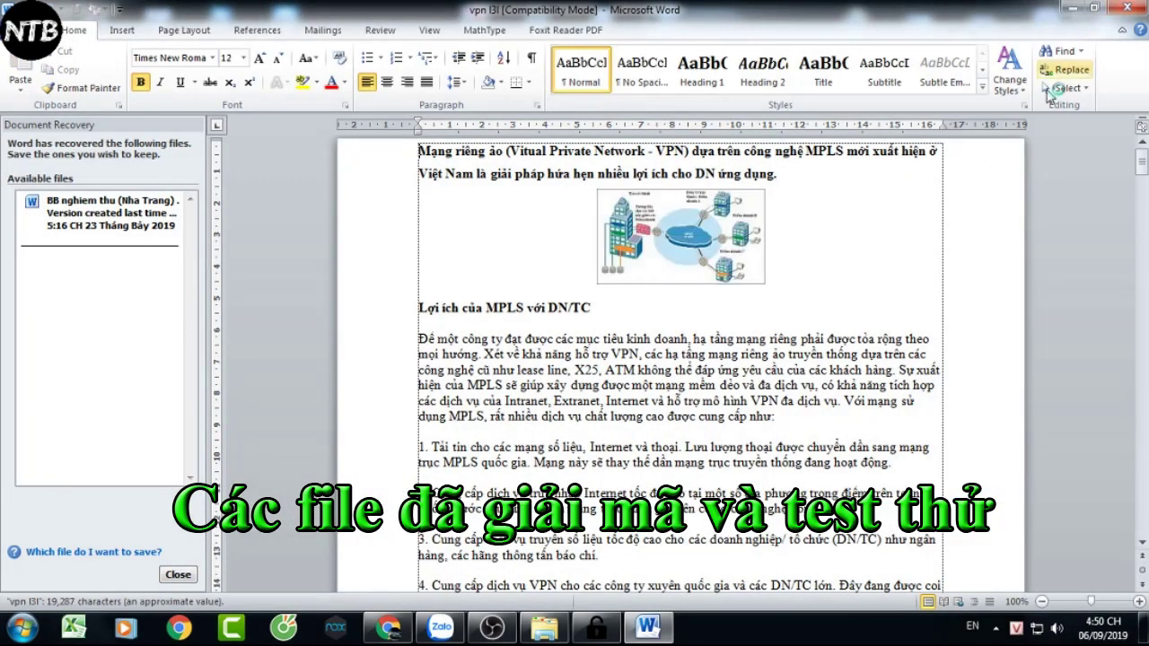
{"action": "left_click", "coordinate": [1130, 9]}
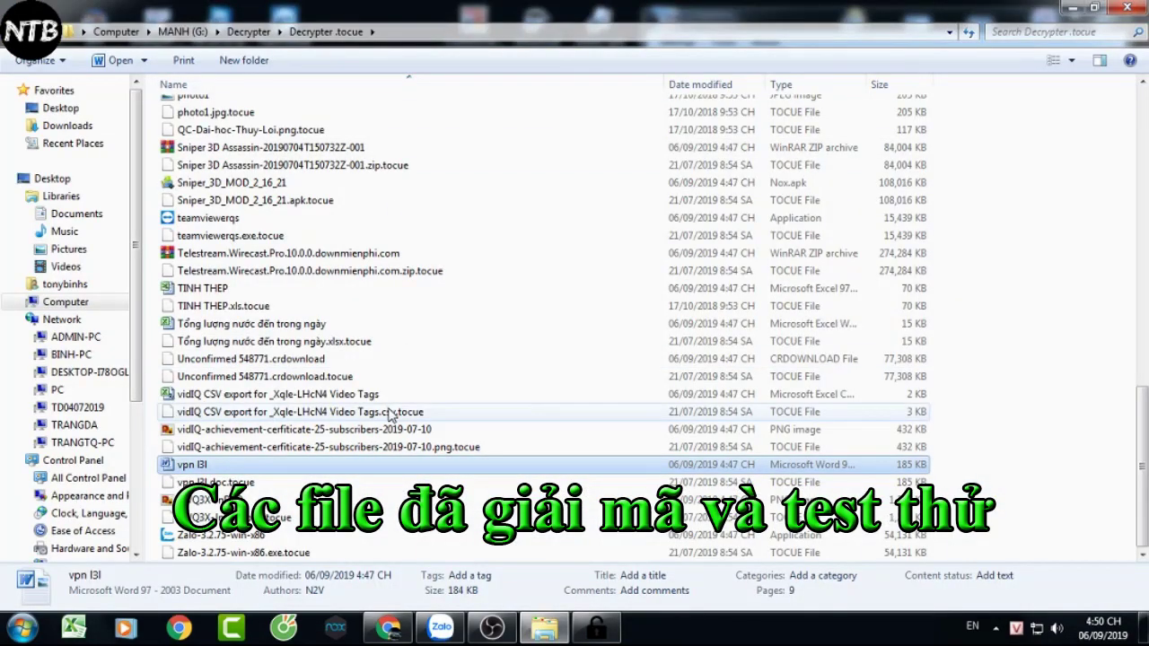
Check the Zalo-3.2.75-win-x86 application, return to the start of the file list, and go to drive G: through Computer
{"action": "left_click", "coordinate": [230, 536]}
{"action": "scroll", "coordinate": [470, 392], "scroll_direction": "up", "scroll_amount": 20}
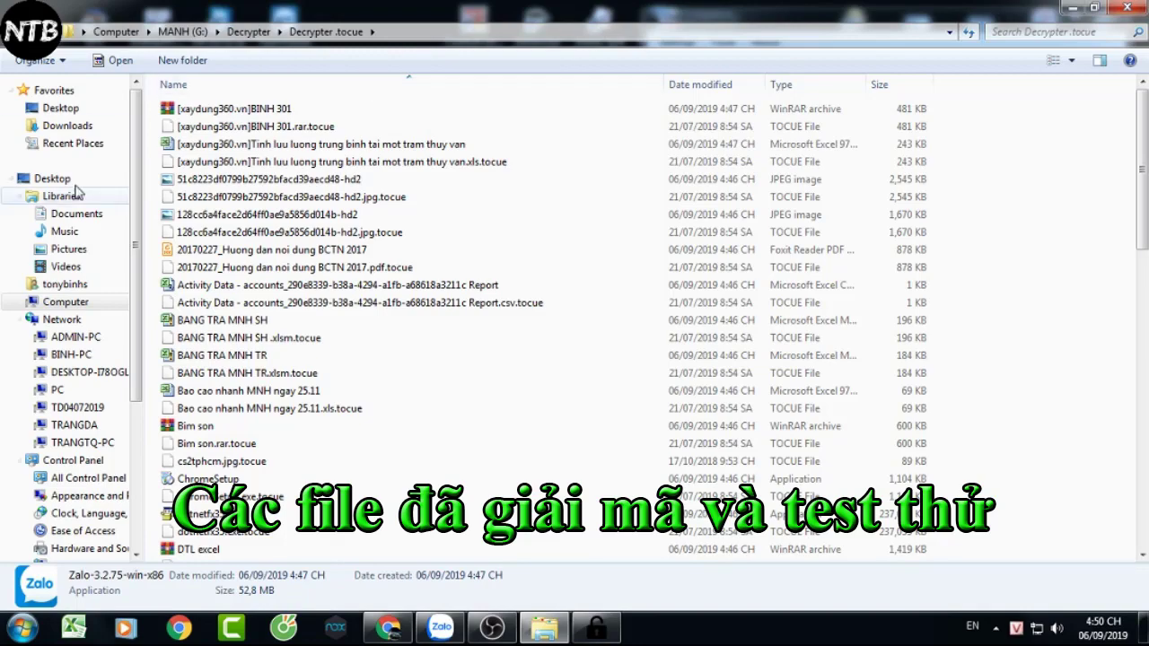
{"action": "left_click", "coordinate": [66, 302]}
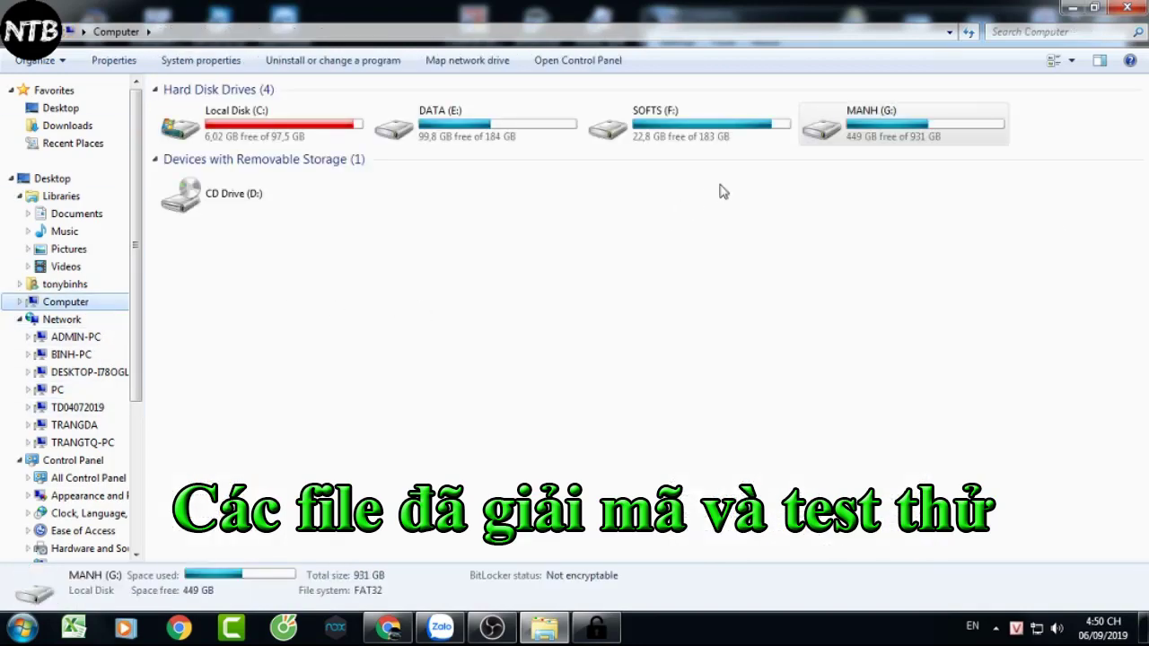
{"action": "double_click", "coordinate": [889, 126]}
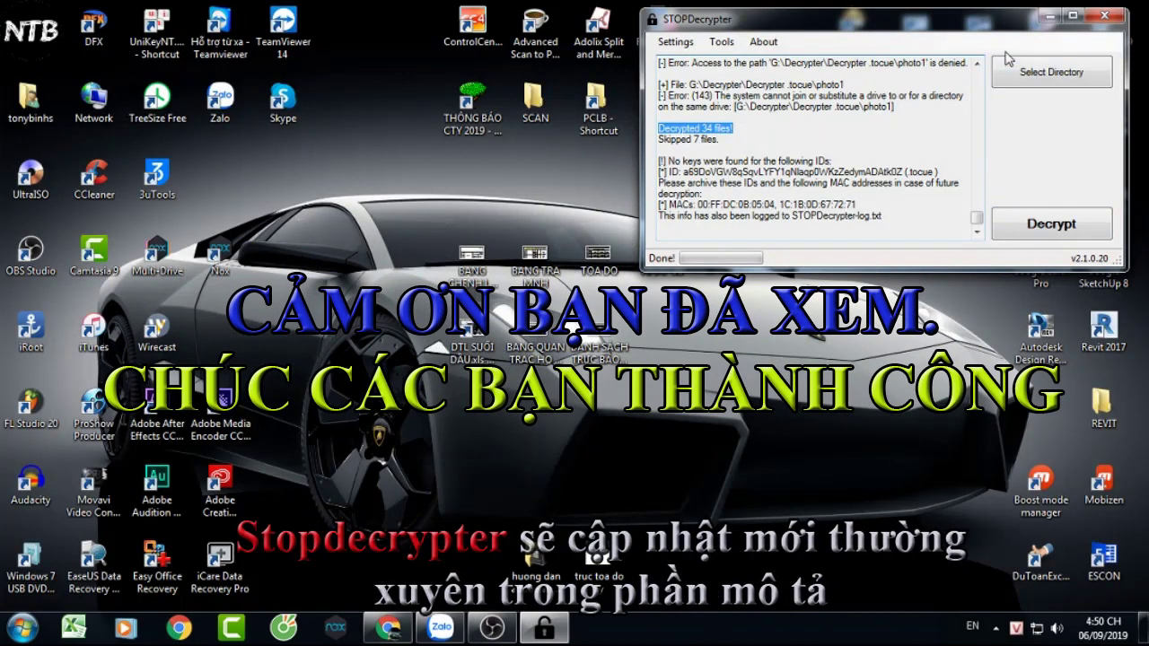
Move the STOPDecrypter window to the middle of the desktop and review its decryption log from the beginning
{"action": "left_click_drag", "start_coordinate": [987, 18], "coordinate": [669, 137]}
{"action": "scroll", "coordinate": [609, 261], "scroll_direction": "up", "scroll_amount": 5}
{"action": "scroll", "coordinate": [591, 292], "scroll_direction": "down", "scroll_amount": 5}
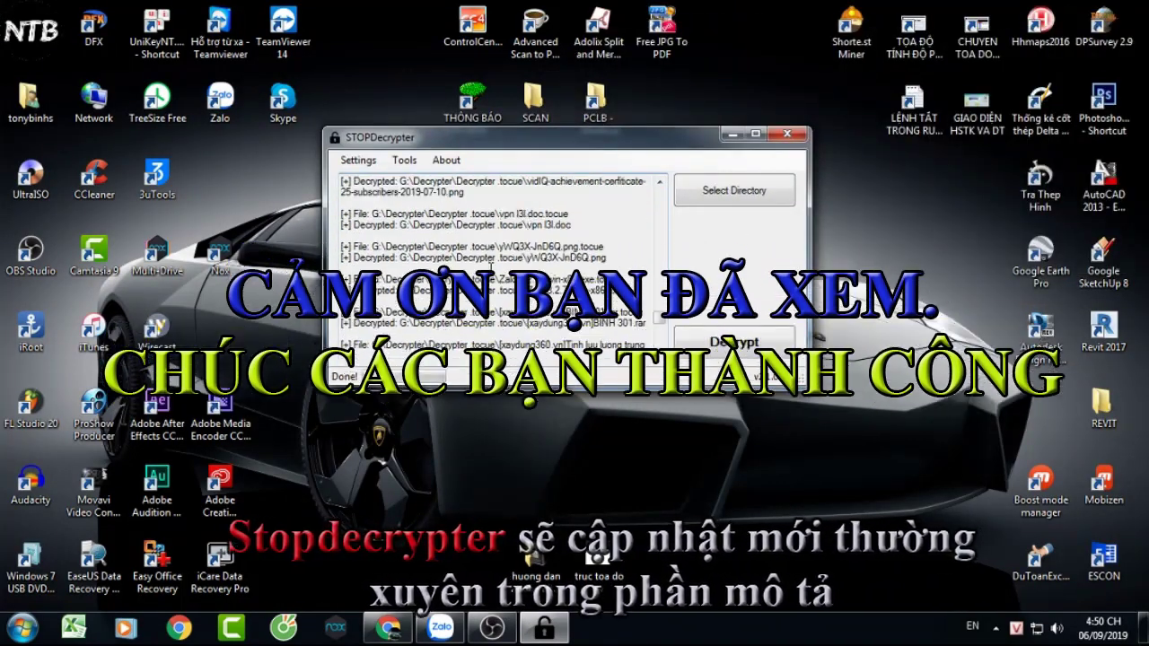
{"action": "scroll", "coordinate": [662, 314], "scroll_direction": "up", "scroll_amount": 10}
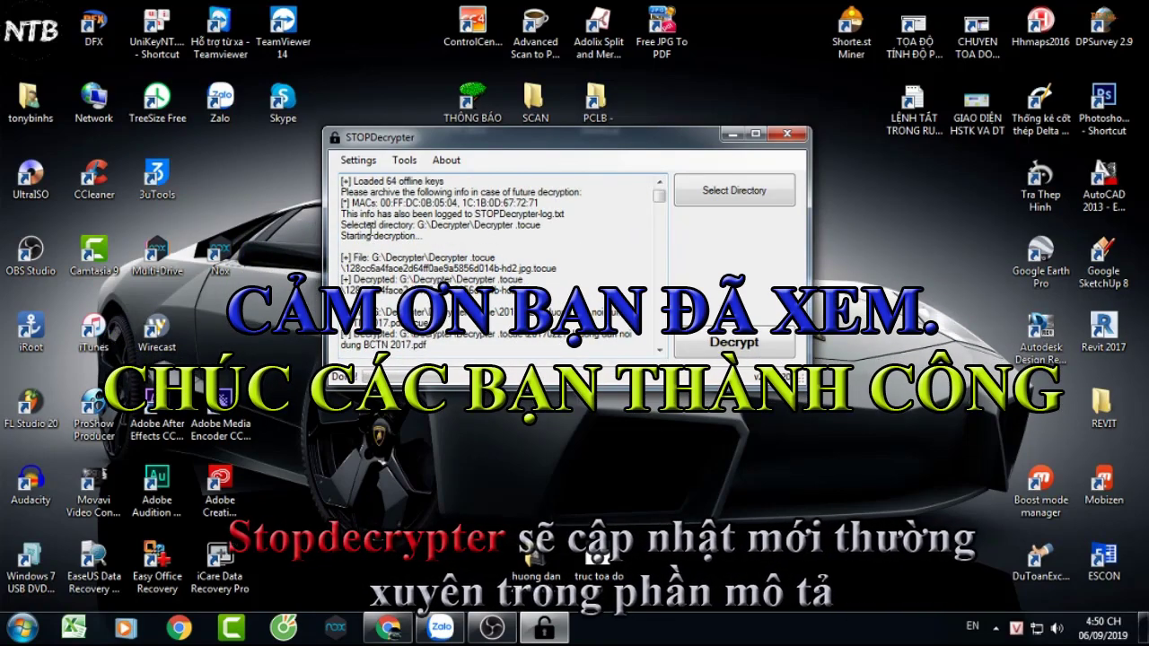
{"action": "scroll", "coordinate": [369, 230], "scroll_direction": "down", "scroll_amount": 10}
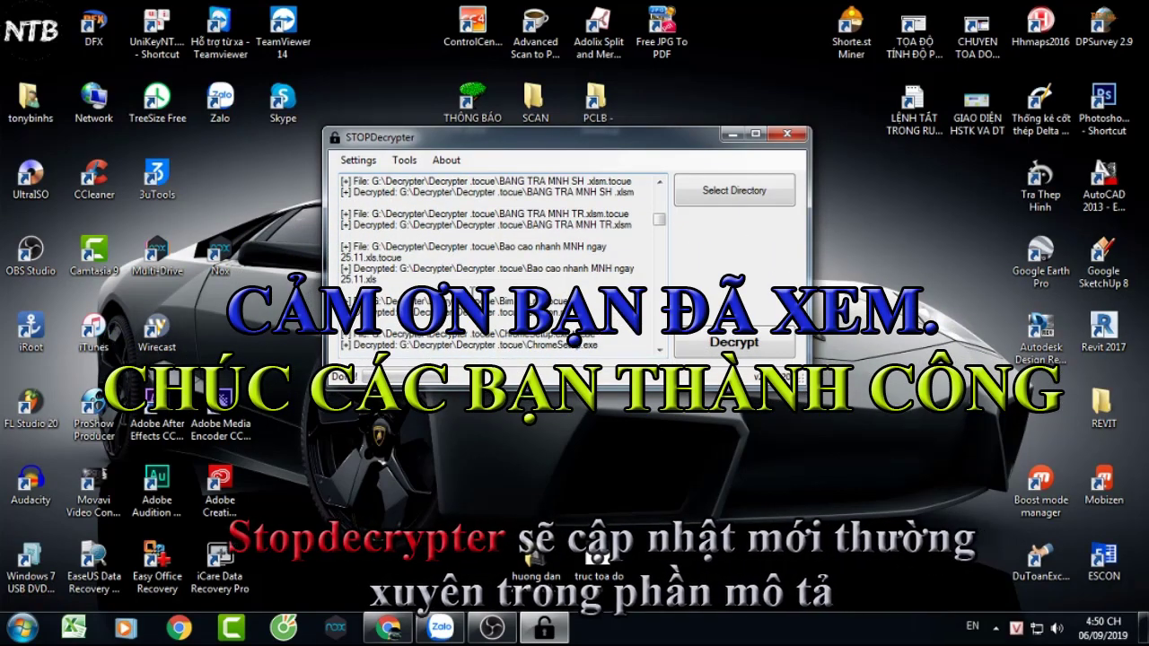
{"action": "scroll", "coordinate": [498, 264], "scroll_direction": "down", "scroll_amount": 10}
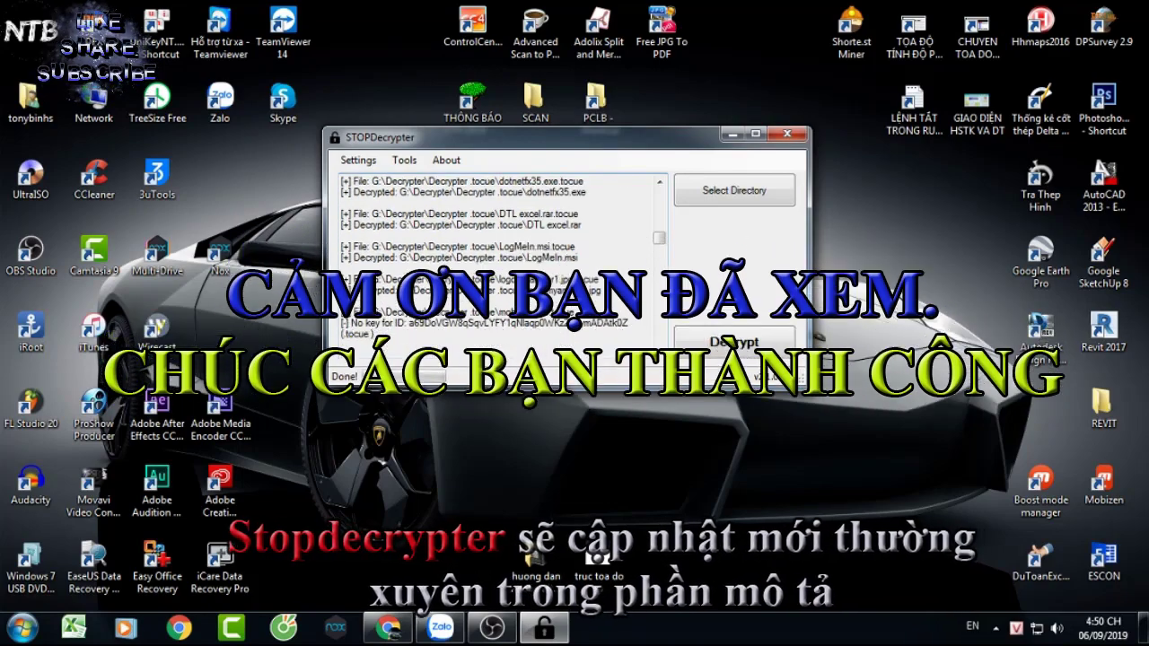
Review the rest of the decryption log through the photo1 entries to the closing summary and the list of IDs without keys
{"action": "scroll", "coordinate": [660, 285], "scroll_direction": "down", "scroll_amount": 10}
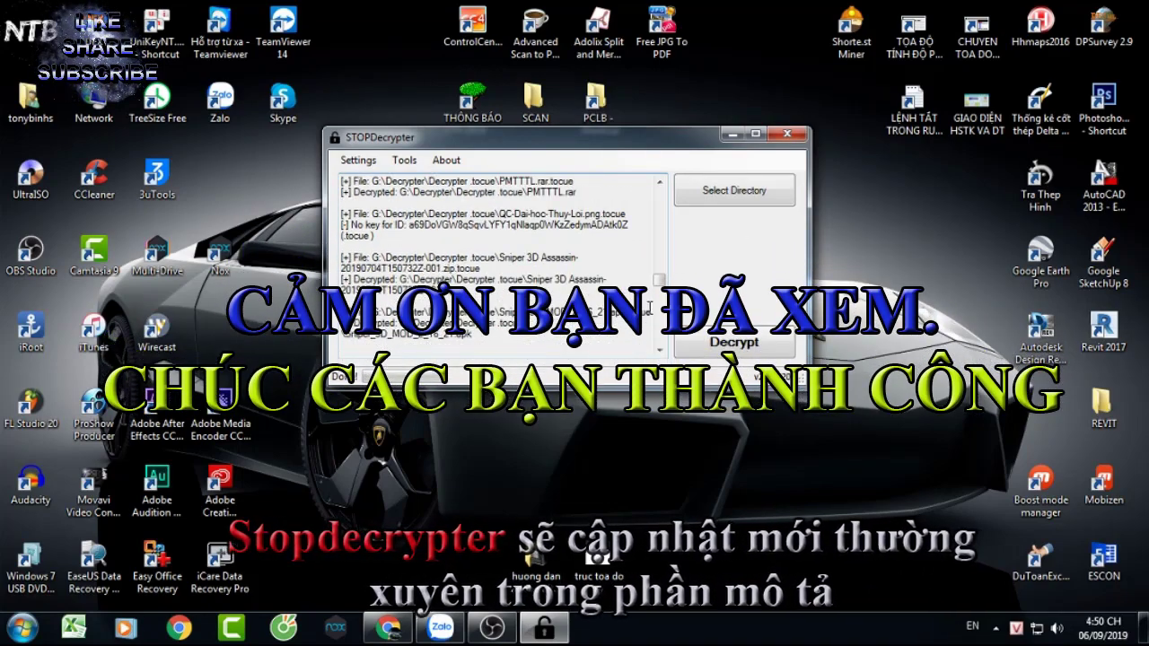
{"action": "left_click_drag", "start_coordinate": [660, 287], "coordinate": [665, 352]}
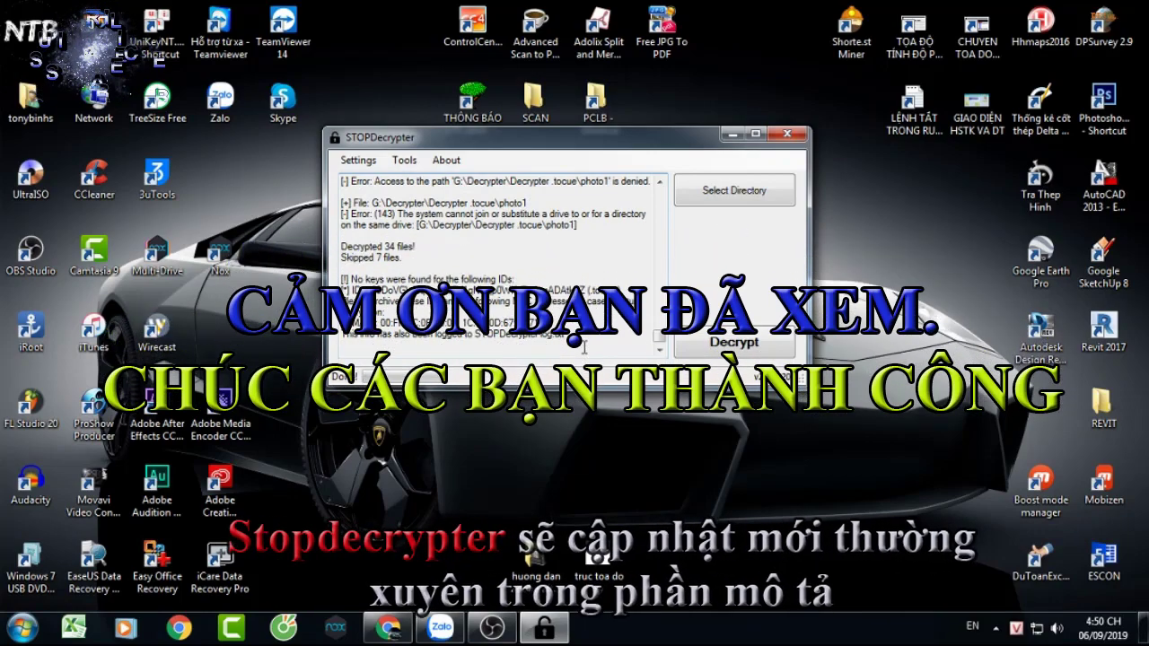
{"action": "scroll", "coordinate": [585, 347], "scroll_direction": "up", "scroll_amount": 5}
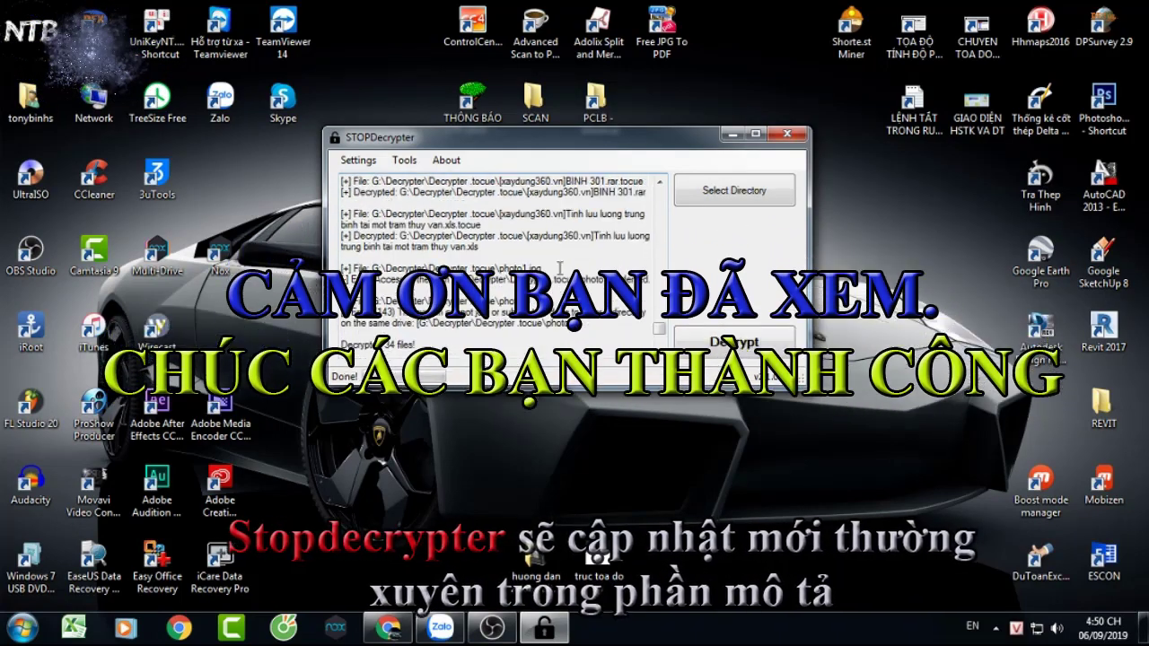
{"action": "scroll", "coordinate": [671, 348], "scroll_direction": "down", "scroll_amount": 5}
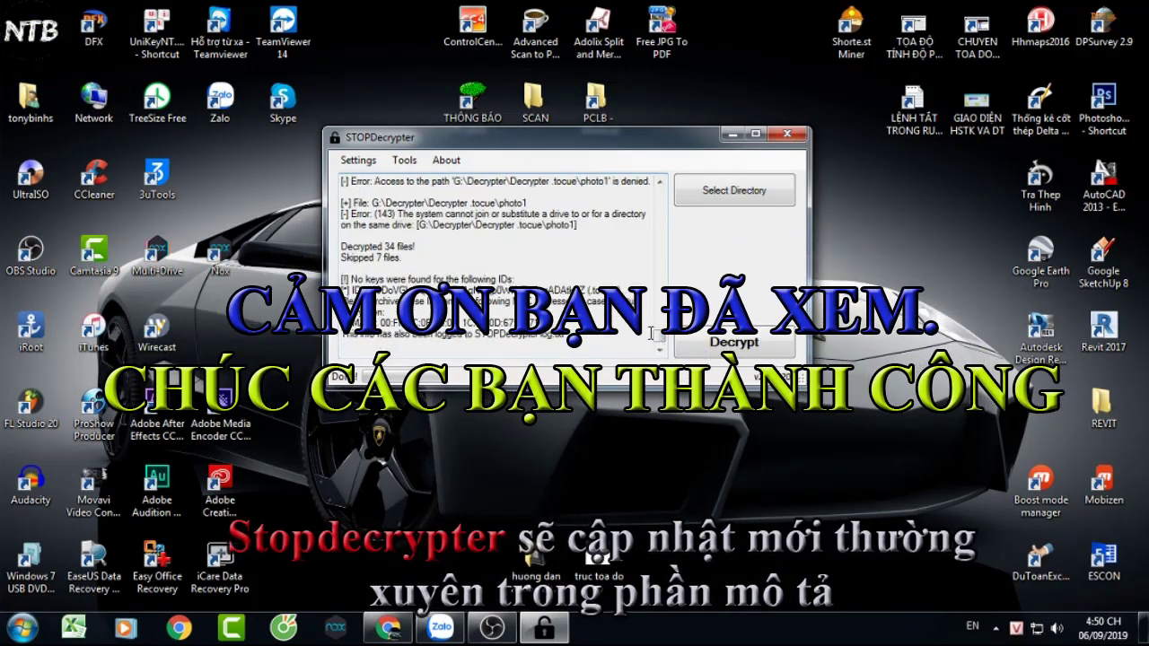
Recheck the log entries from Sniper_3D_MOD_2_16_21.apk to TINH THEP.xls, highlight the decrypted TINH THEP.xls line, and clear the highlight
{"action": "scroll", "coordinate": [651, 334], "scroll_direction": "up", "scroll_amount": 10}
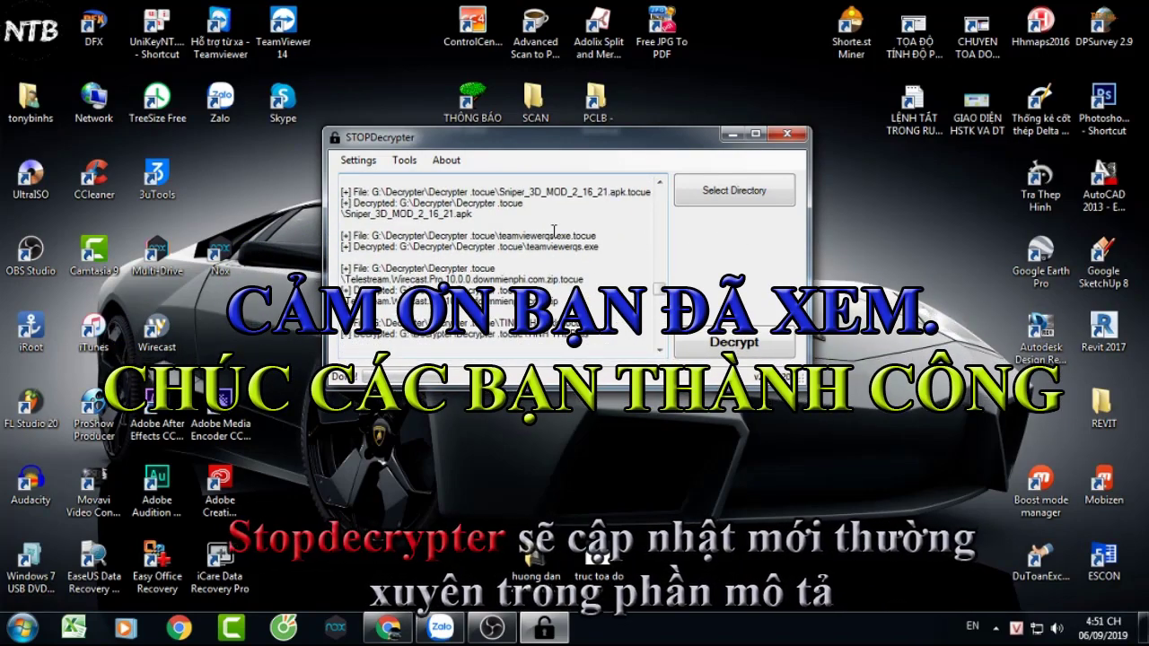
{"action": "left_click_drag", "start_coordinate": [360, 246], "coordinate": [410, 246]}
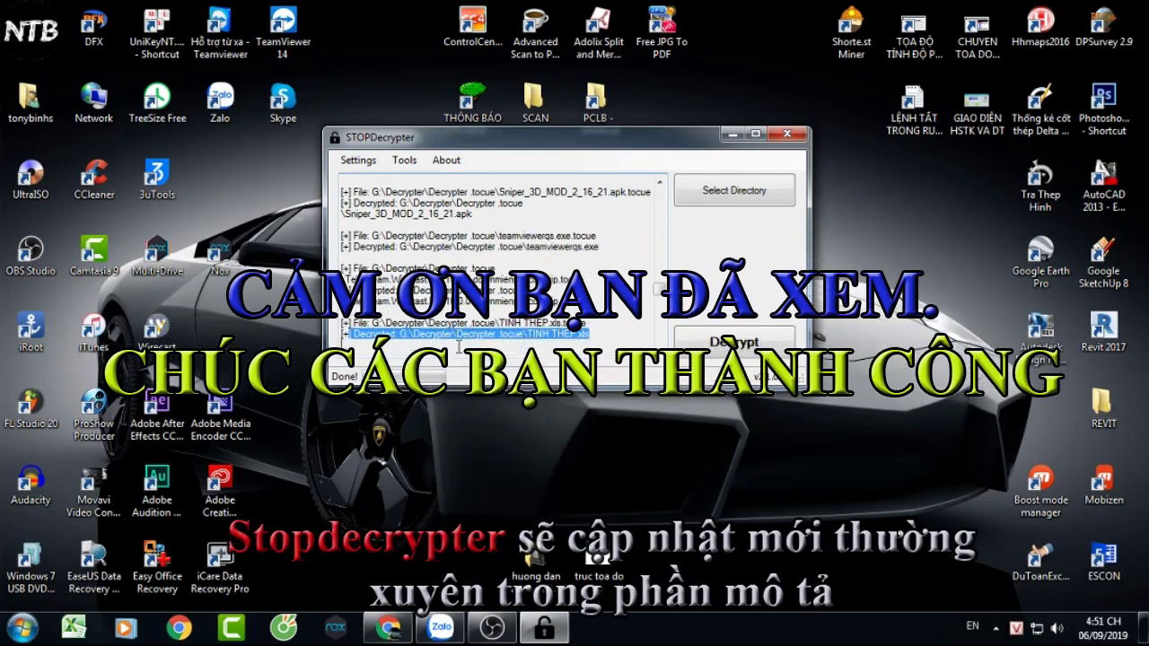
{"action": "left_click", "coordinate": [590, 413]}
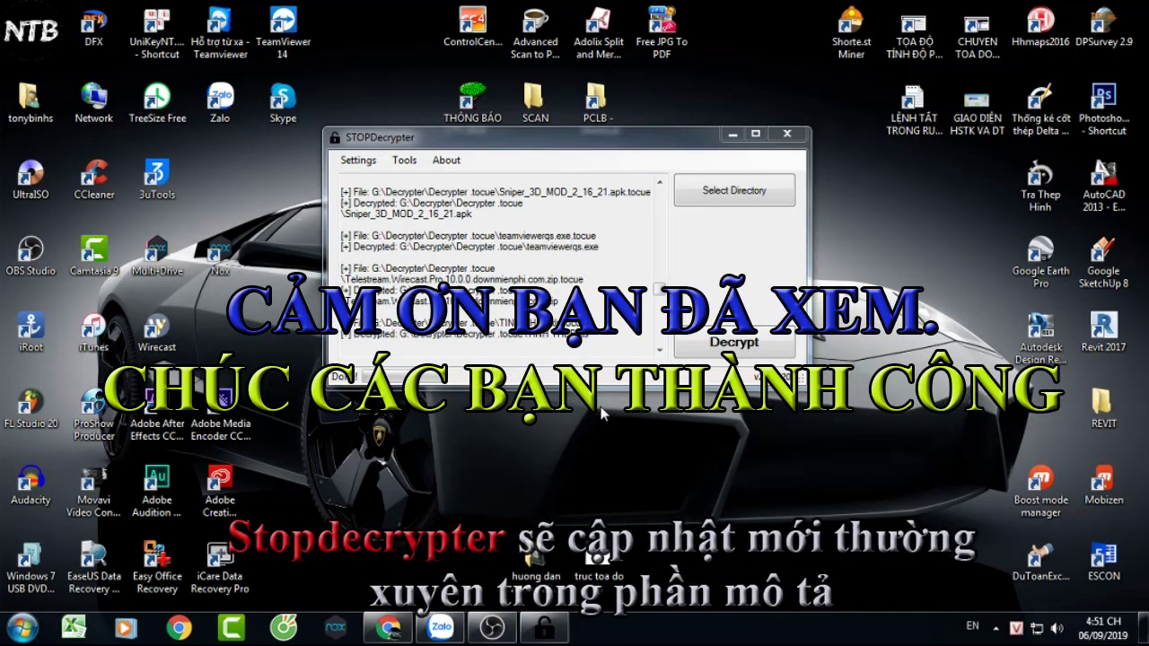
{"action": "left_click", "coordinate": [493, 628]}
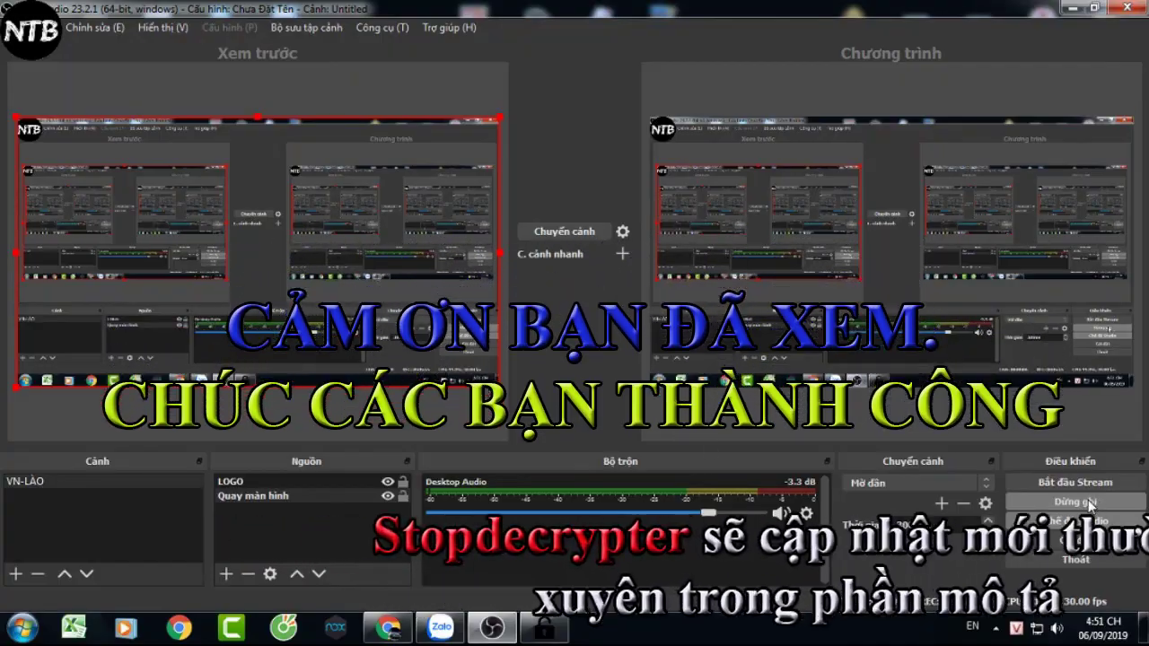